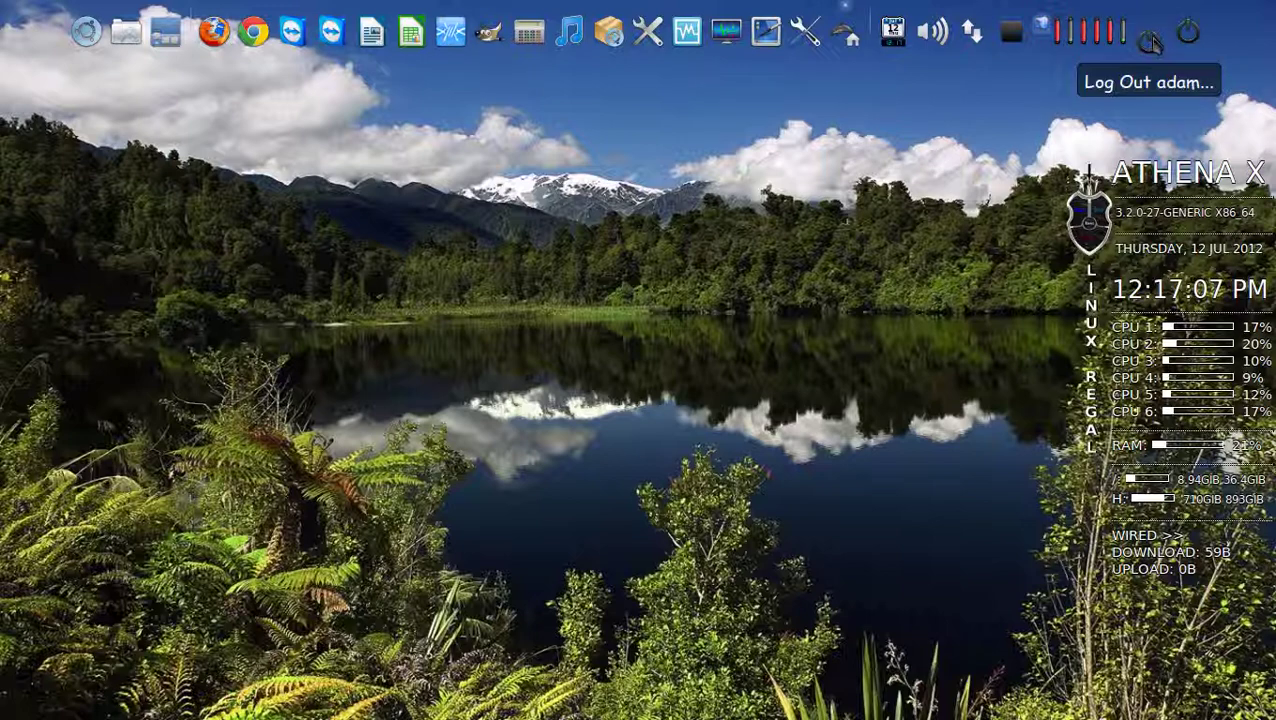
Bring up the shut down and log out prompts and cancel both.
click(1190, 40)
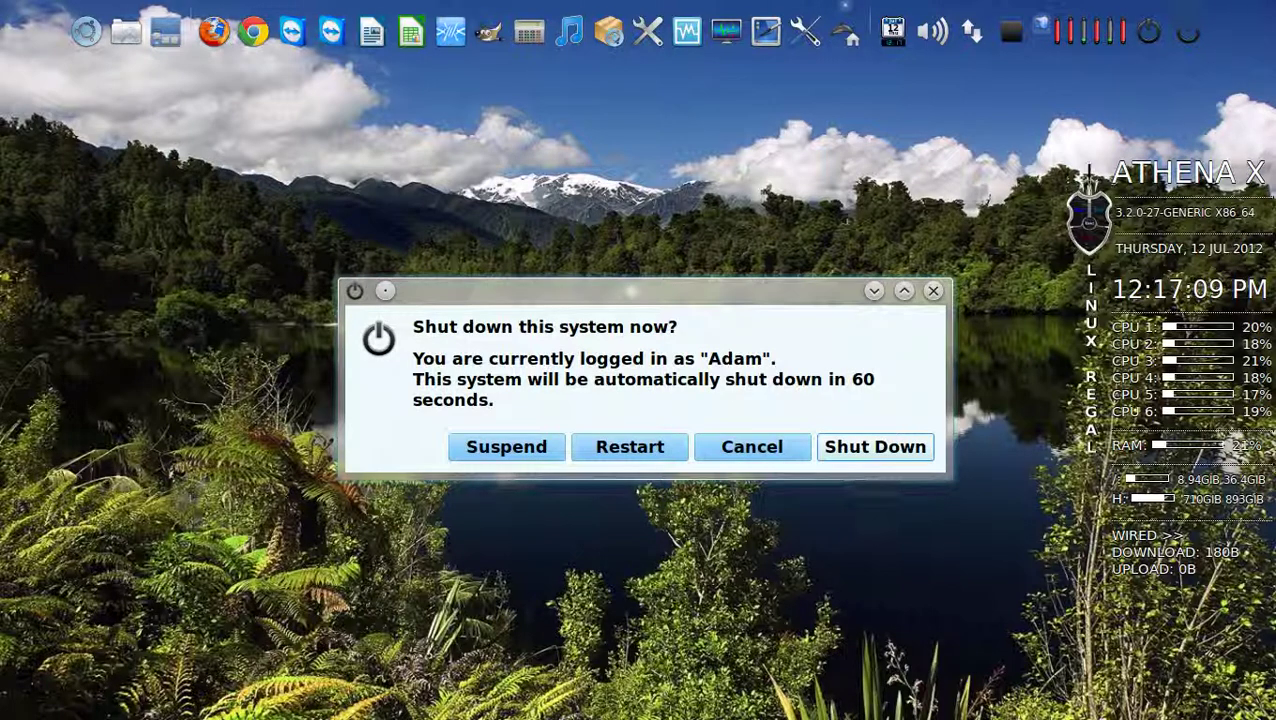
click(752, 447)
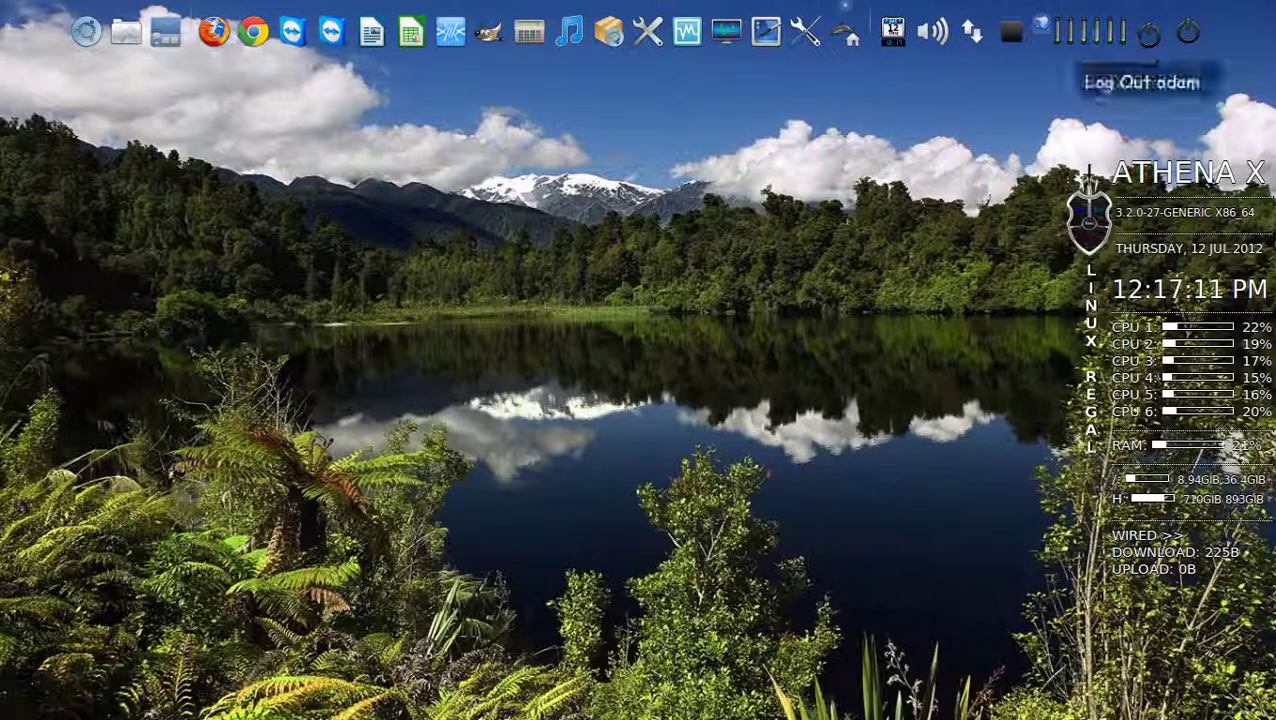
click(1148, 32)
click(789, 436)
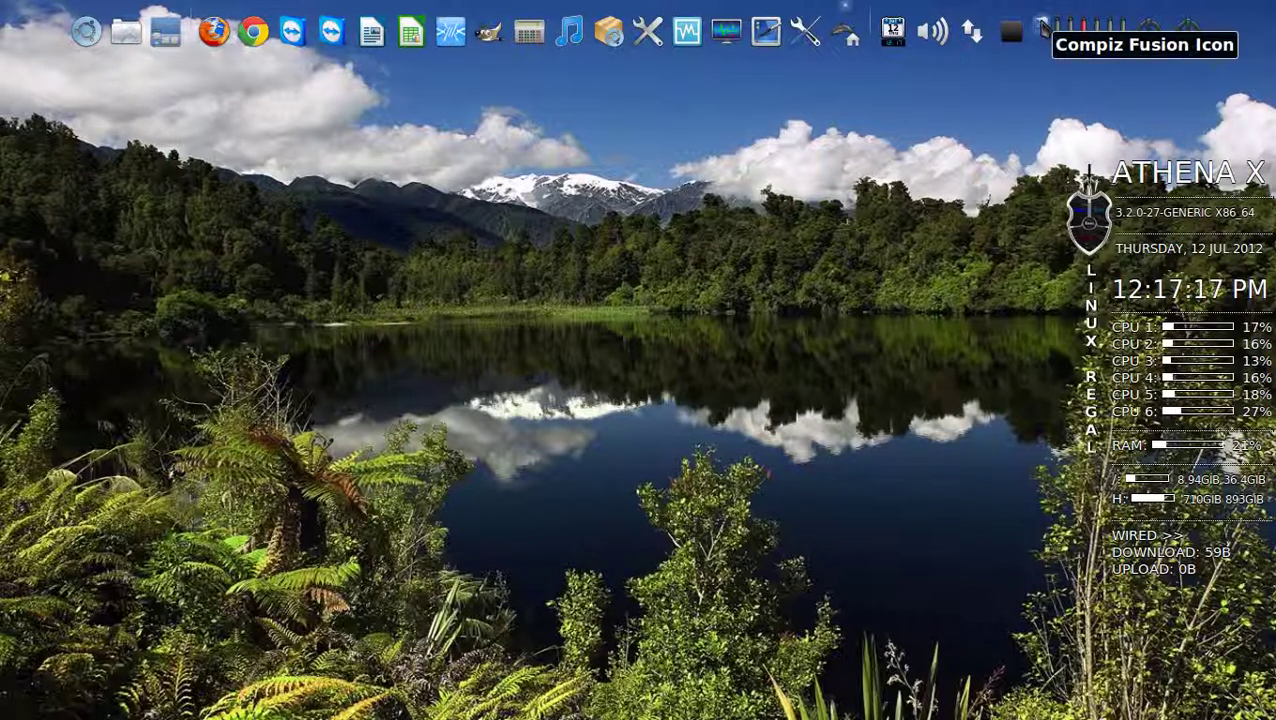
Switch the window manager to KWin via the Compiz Fusion tray icon's Select Window Manager.
right_click(1042, 28)
mouse_move(967, 107)
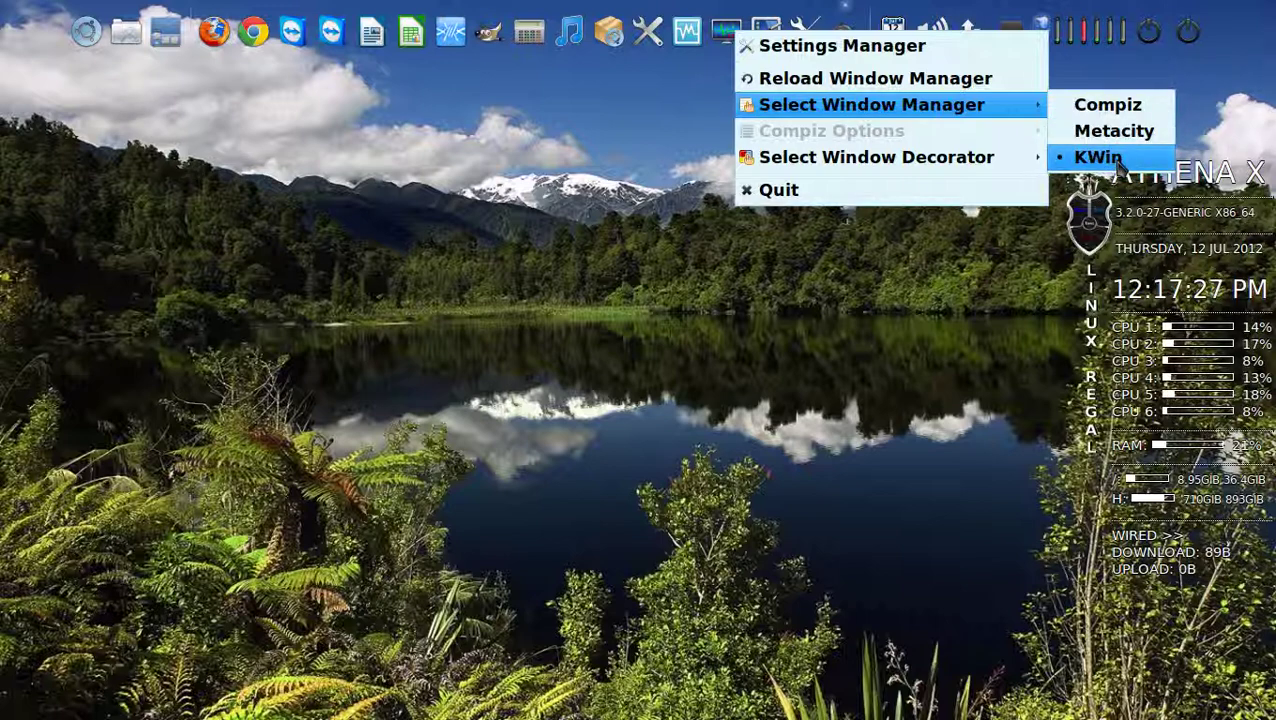
click(1112, 162)
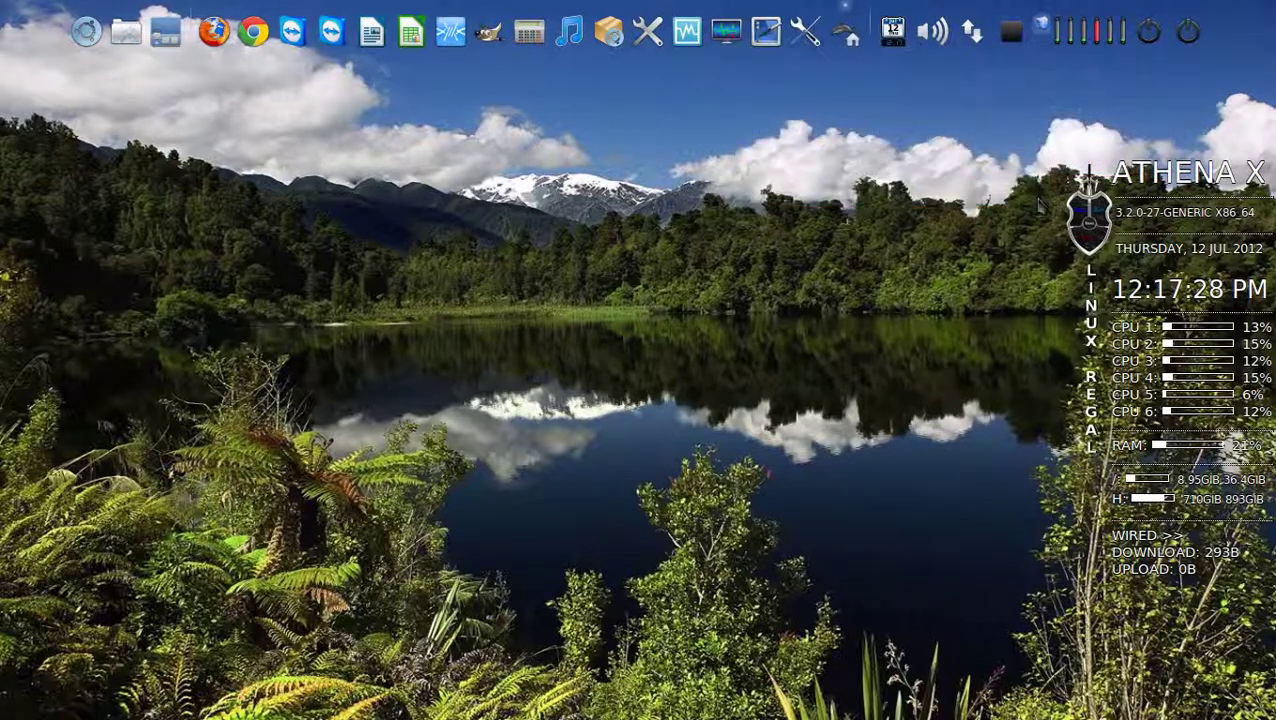
click(966, 48)
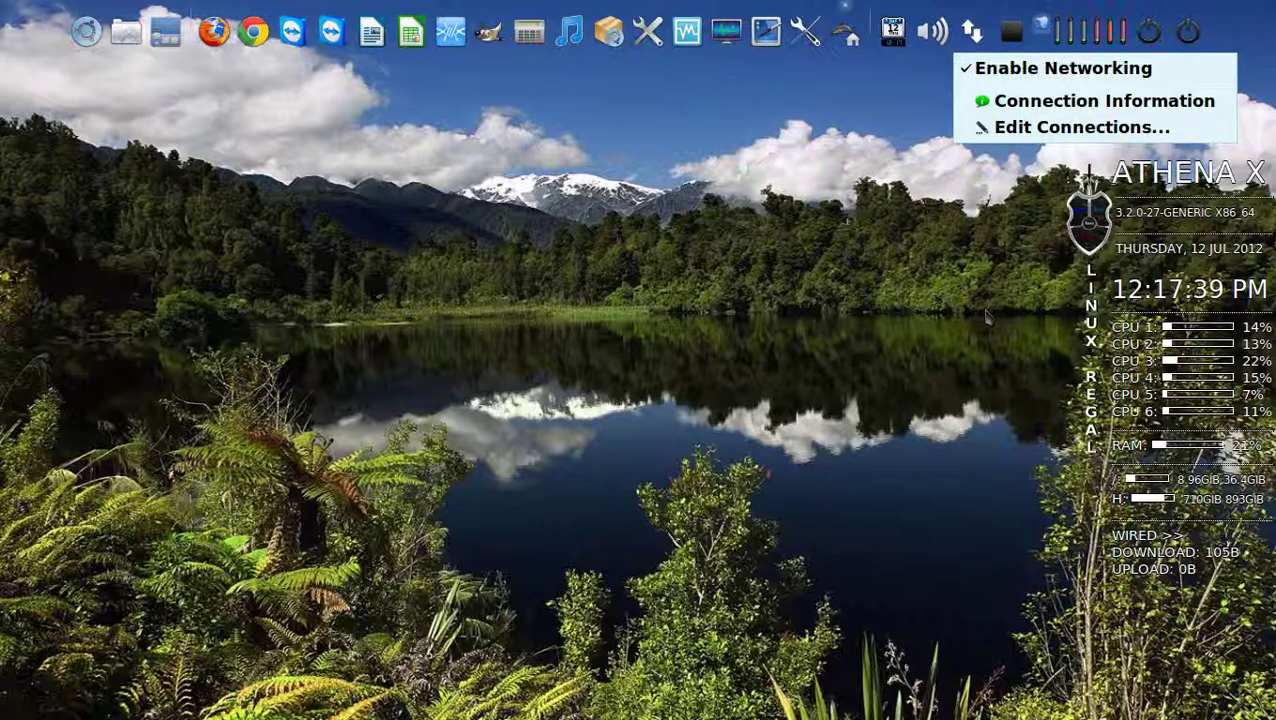
click(900, 140)
click(972, 32)
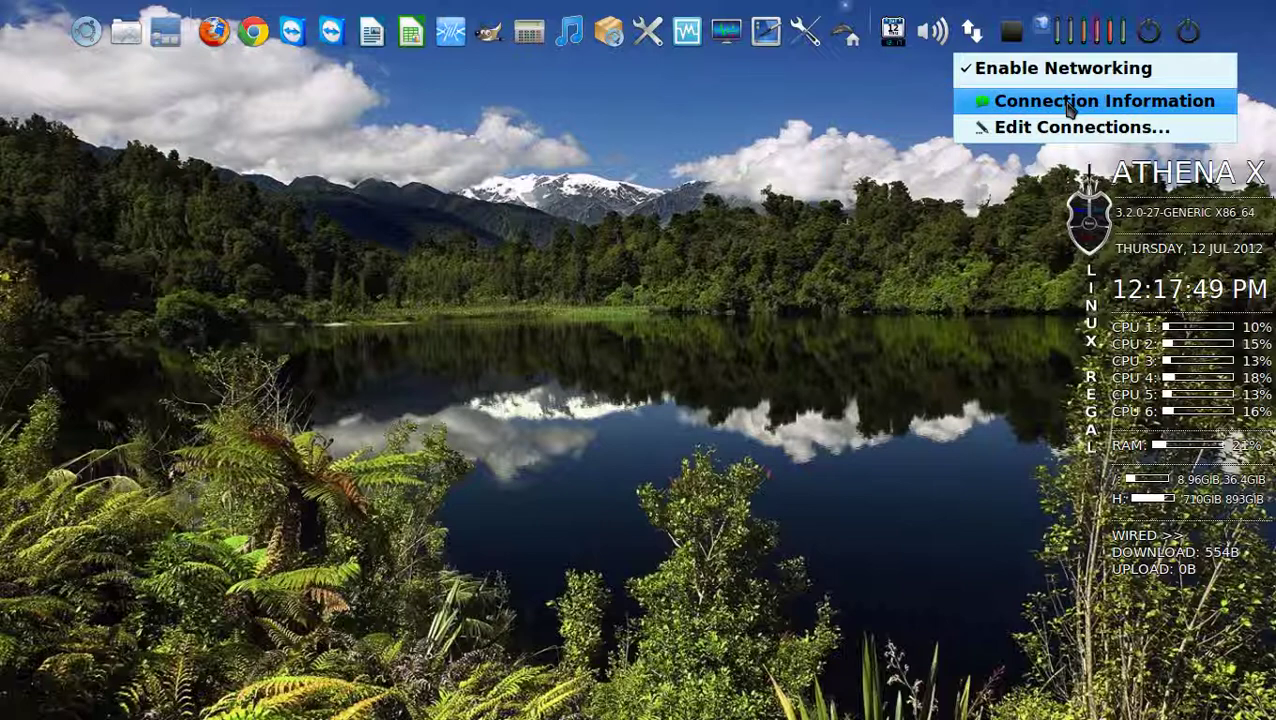
click(845, 222)
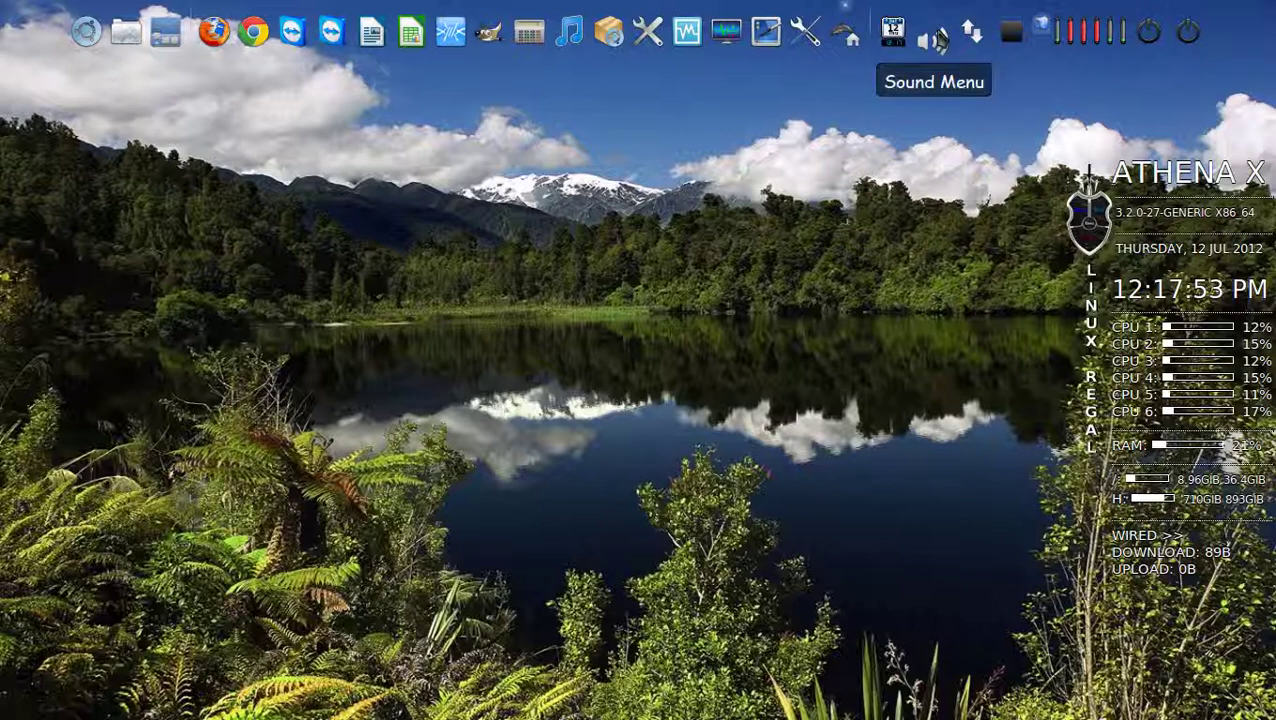
click(938, 40)
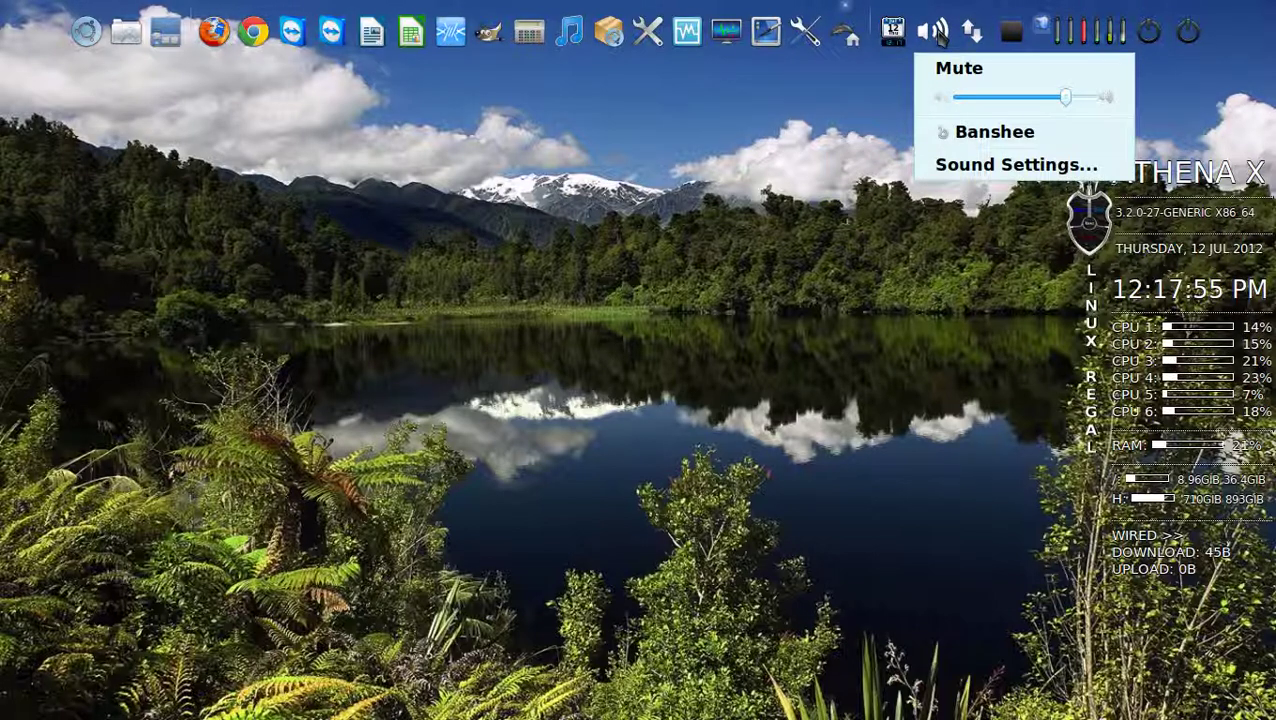
click(802, 160)
click(890, 45)
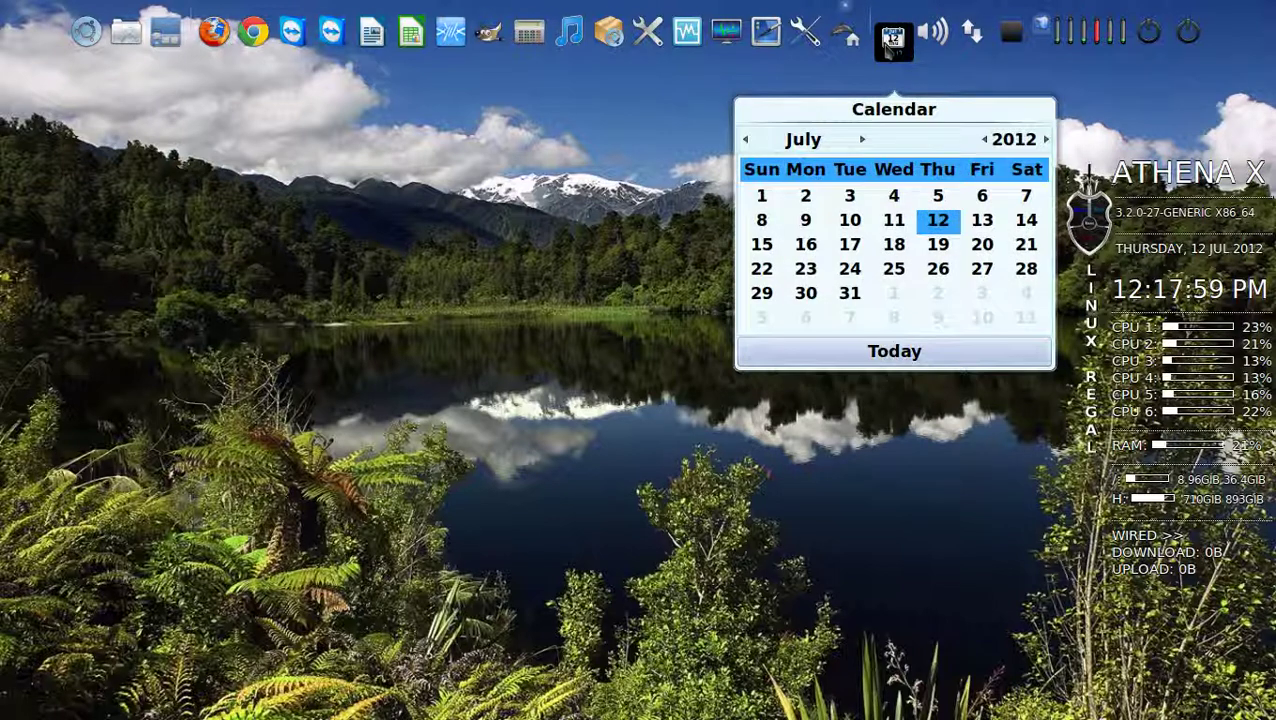
click(624, 151)
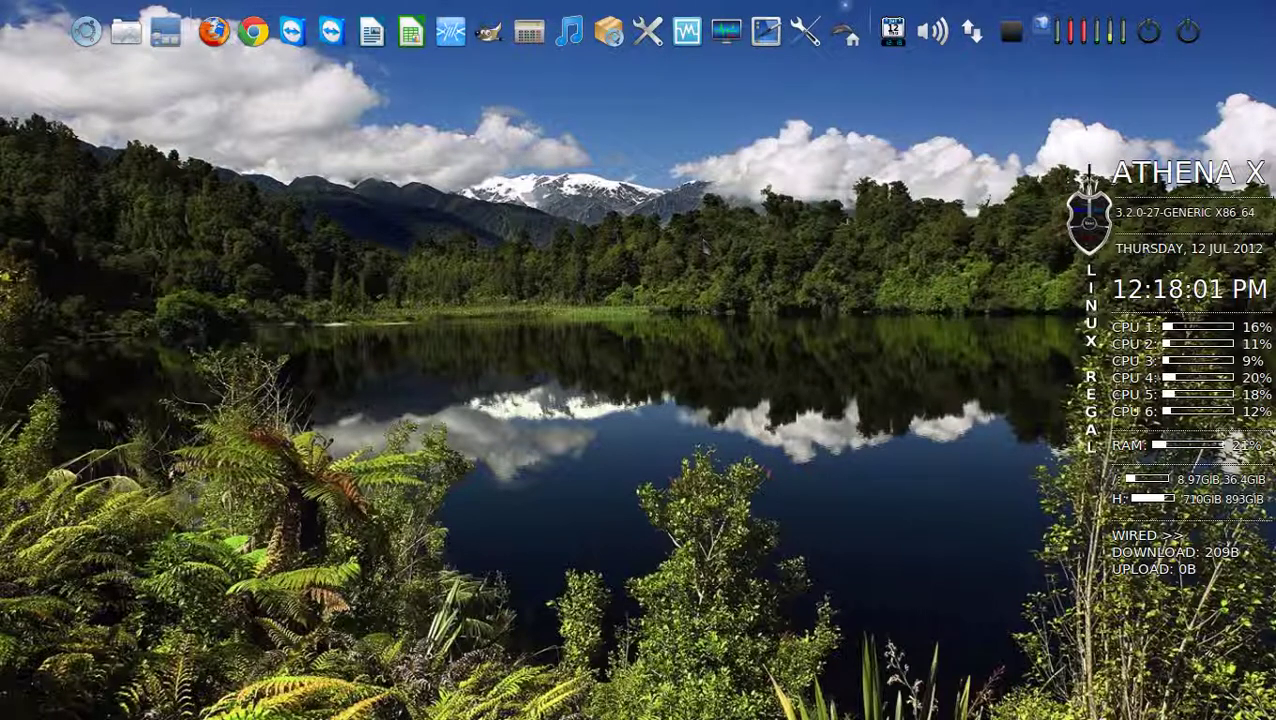
click(722, 42)
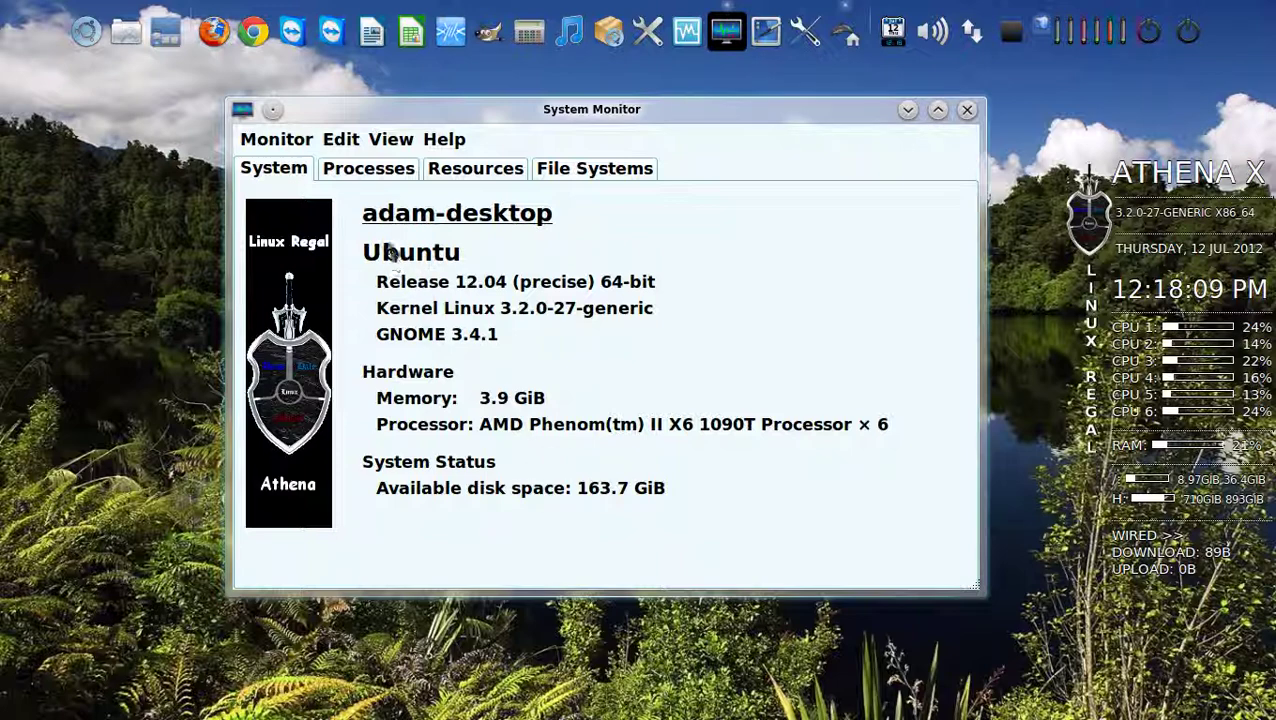
click(387, 171)
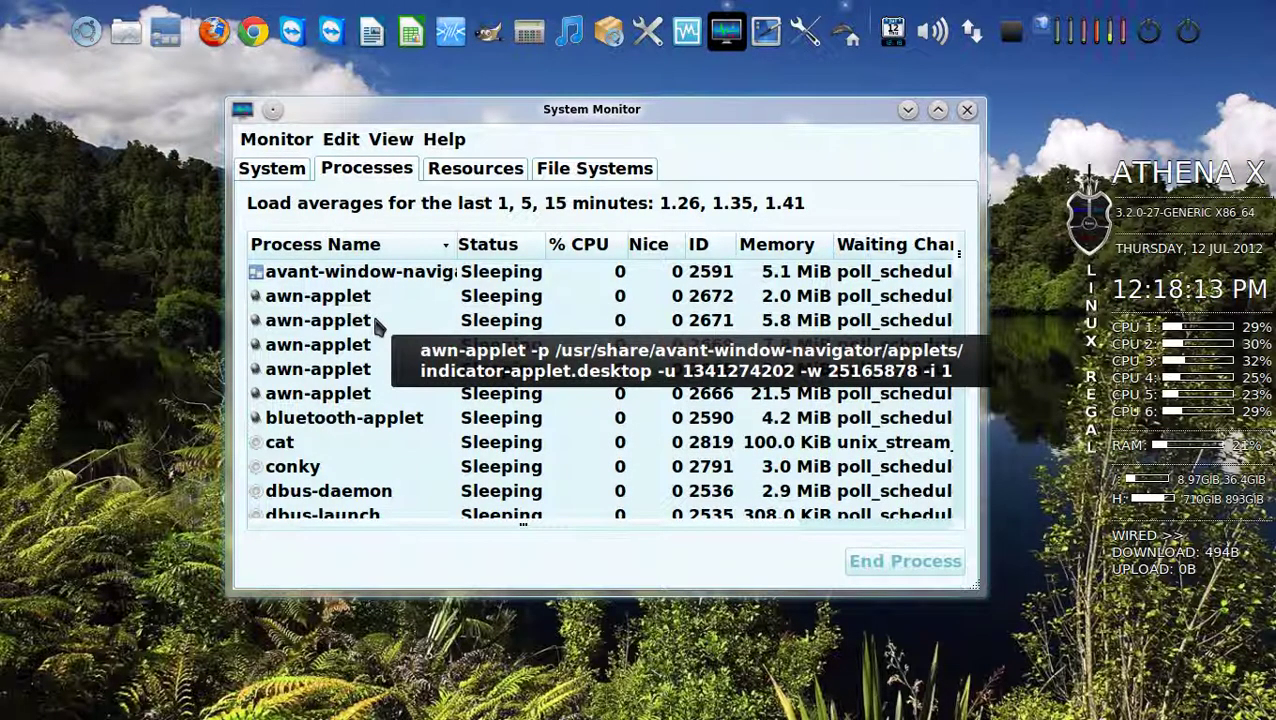
click(452, 172)
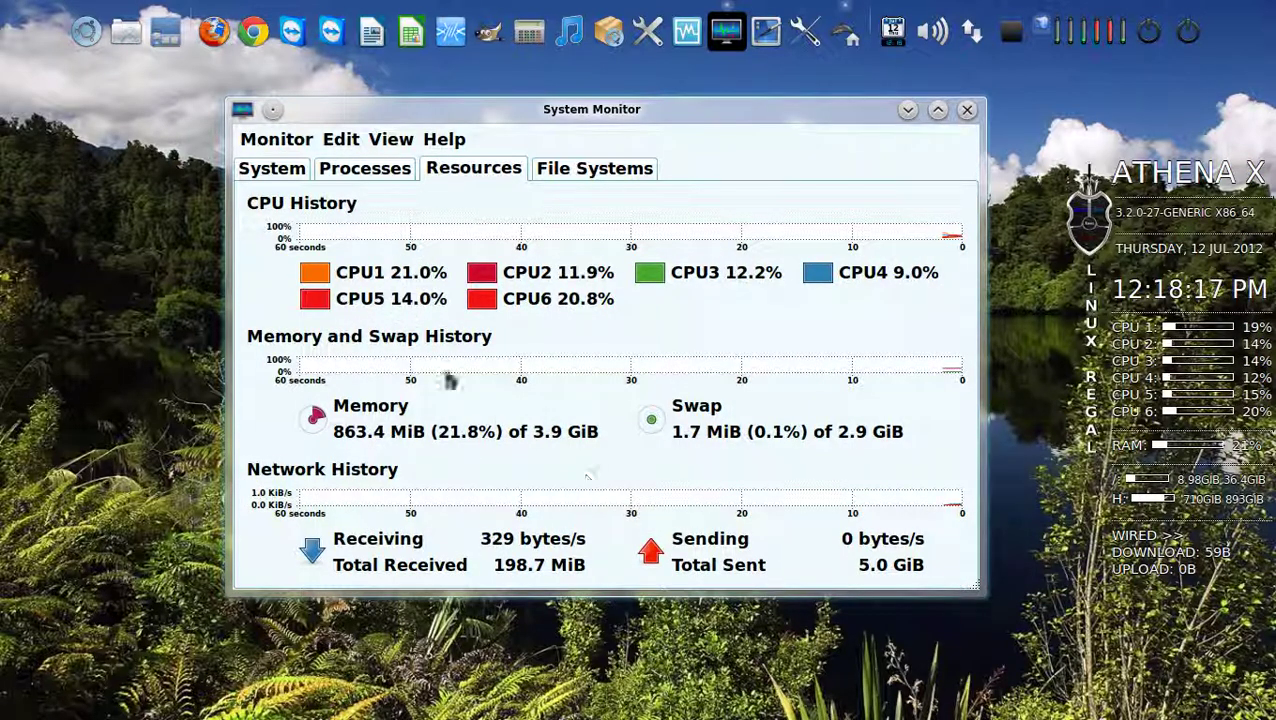
click(270, 170)
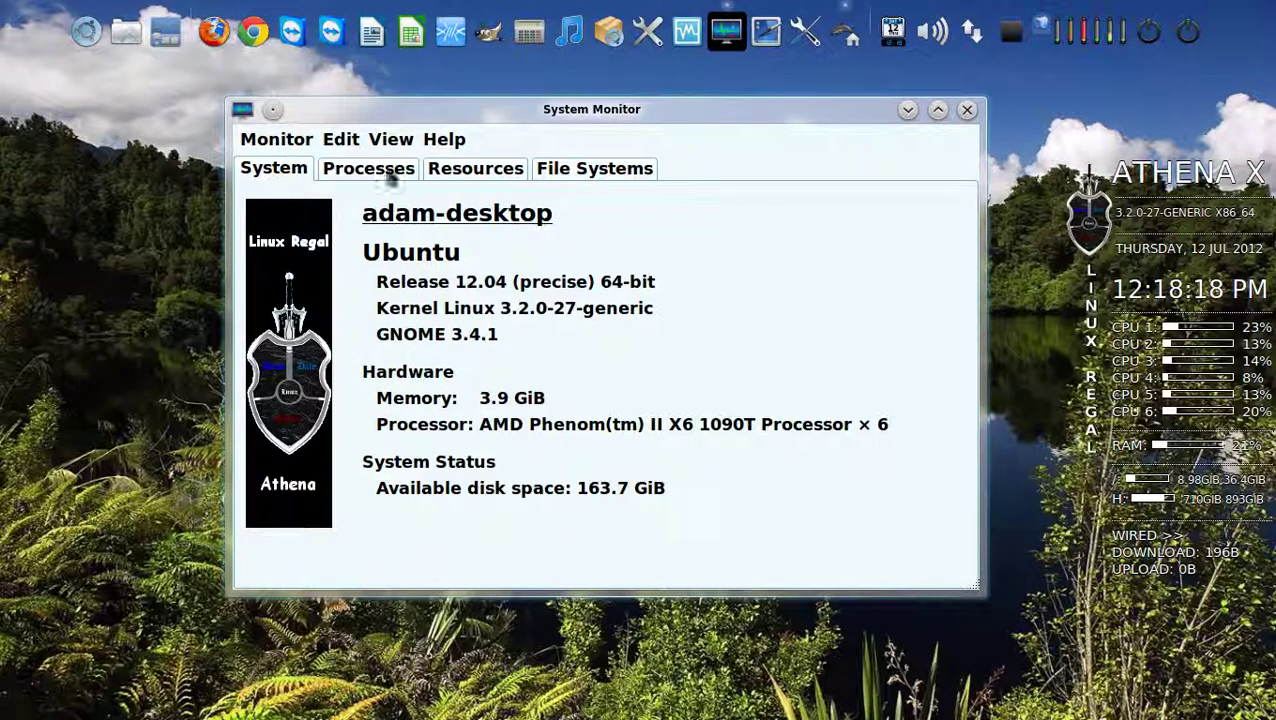
click(967, 110)
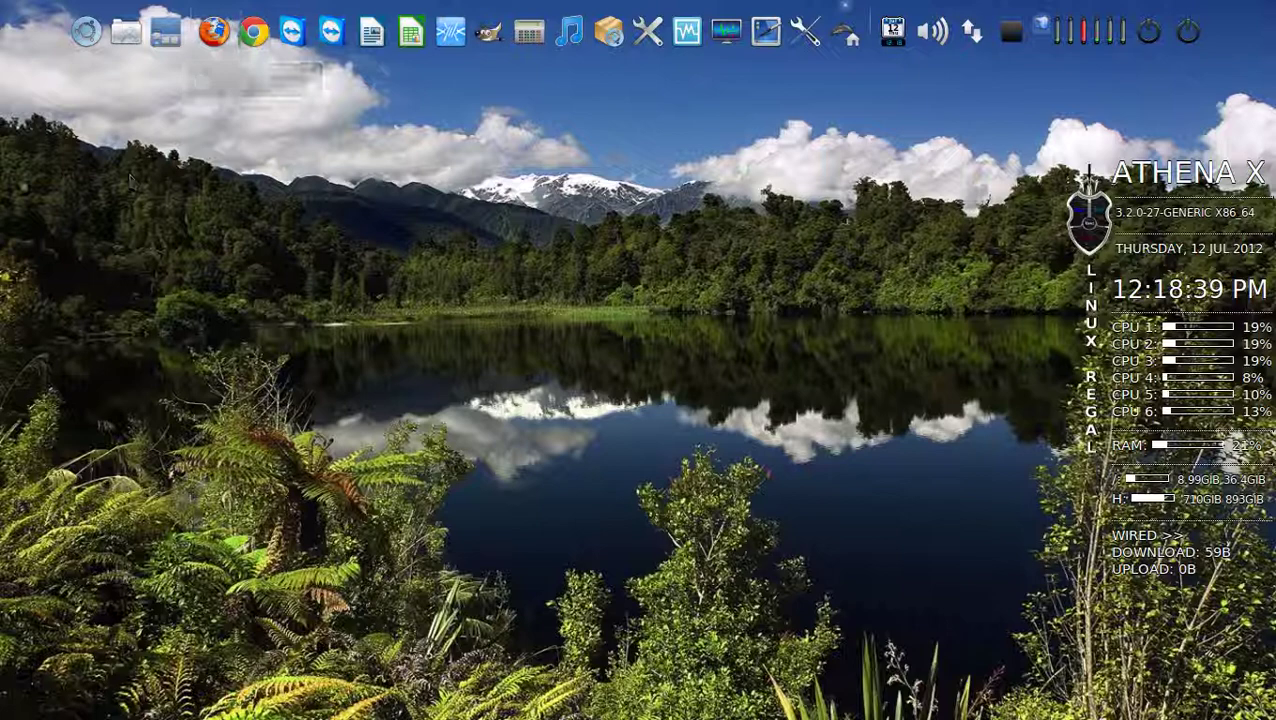
click(128, 40)
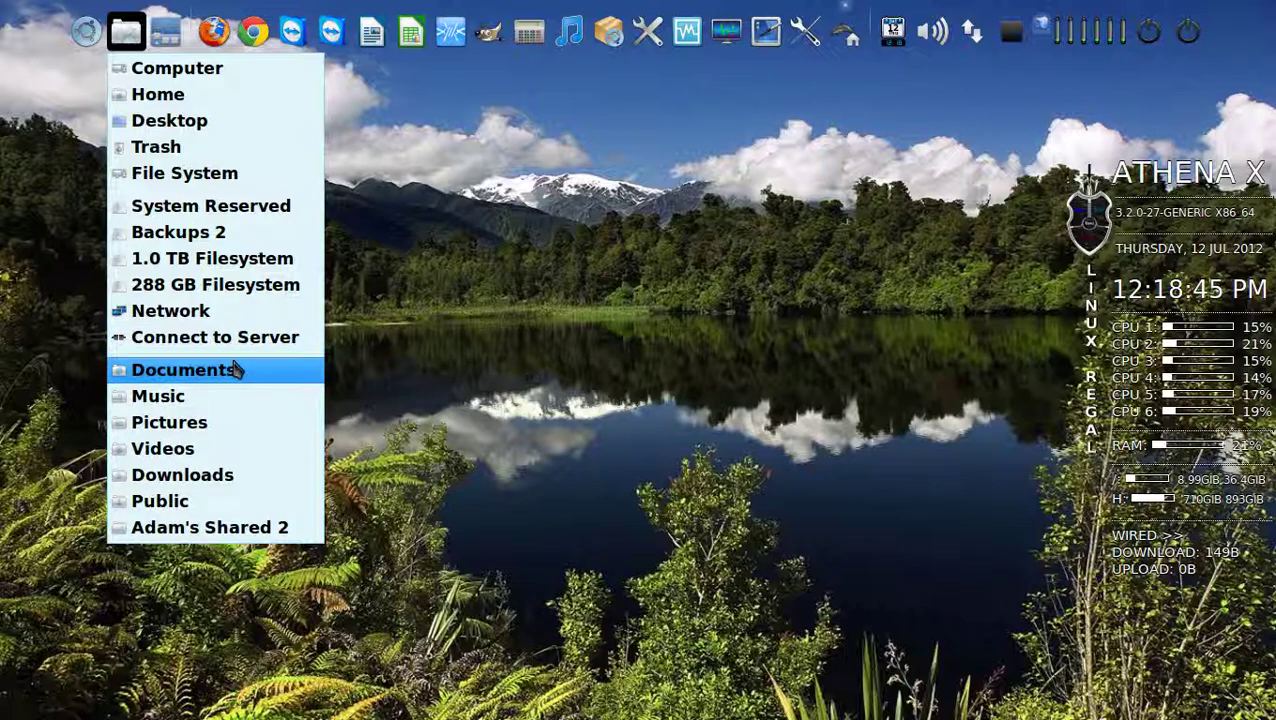
click(179, 100)
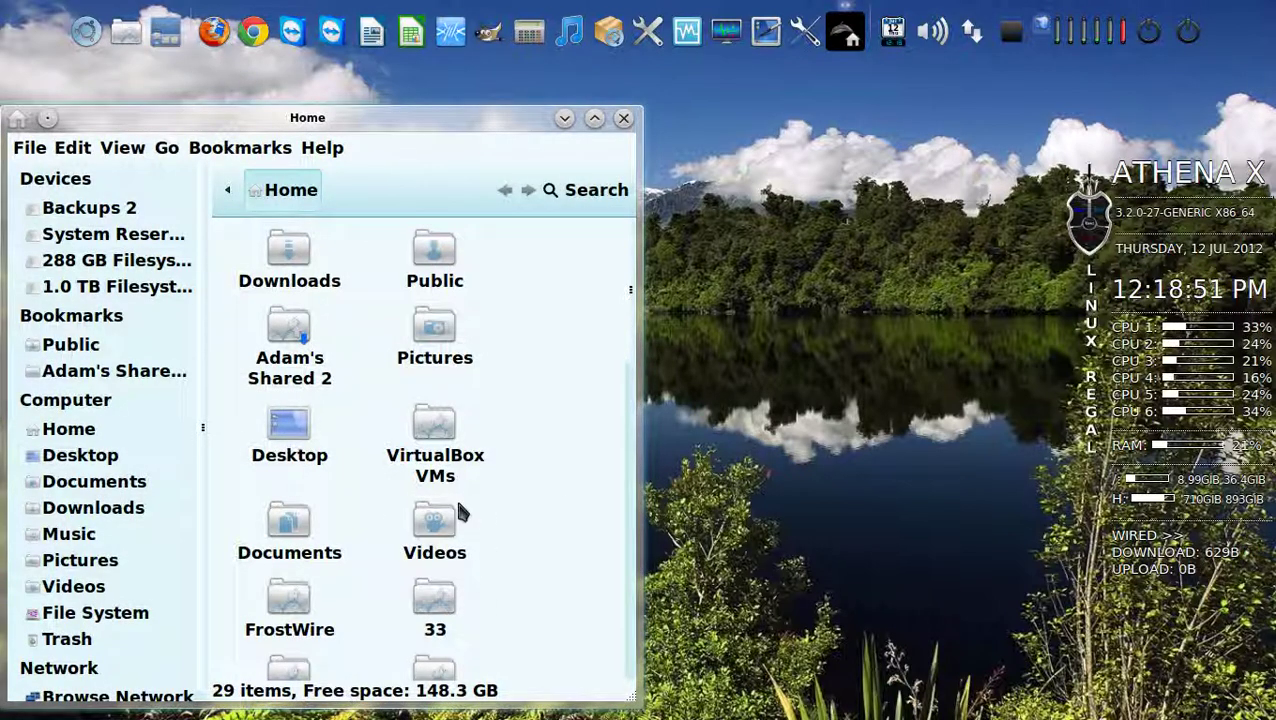
click(623, 118)
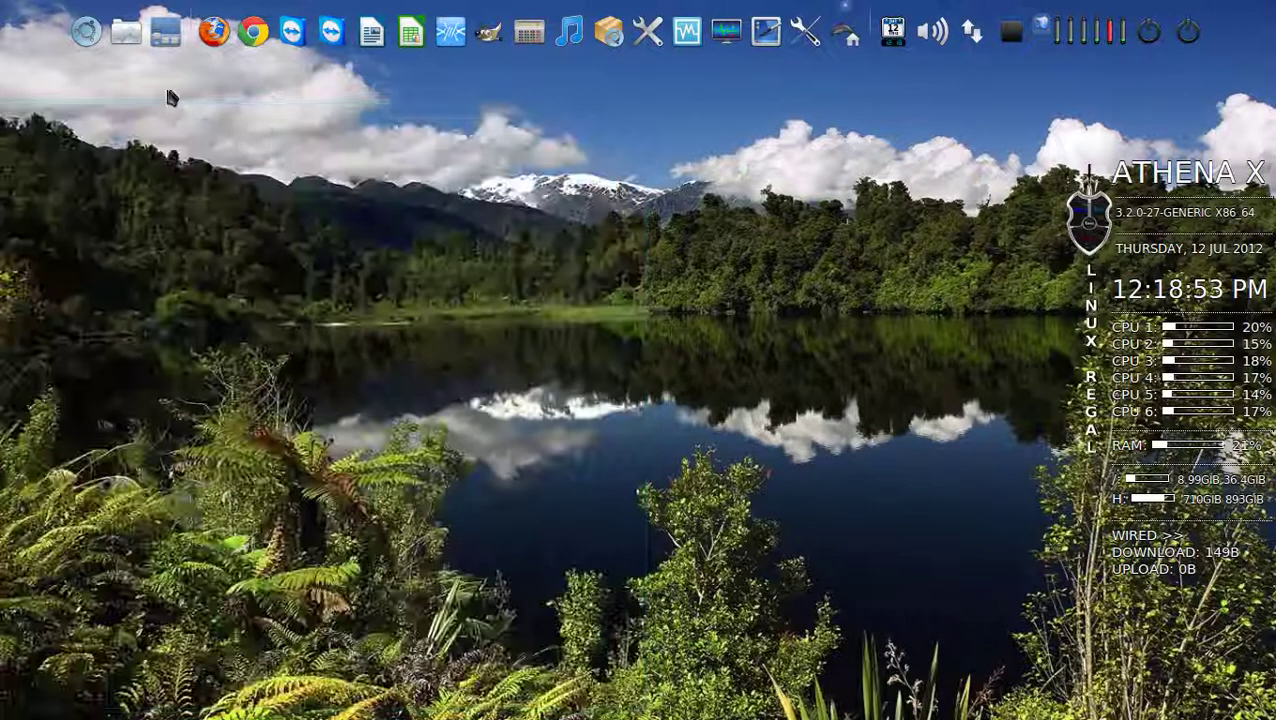
click(86, 37)
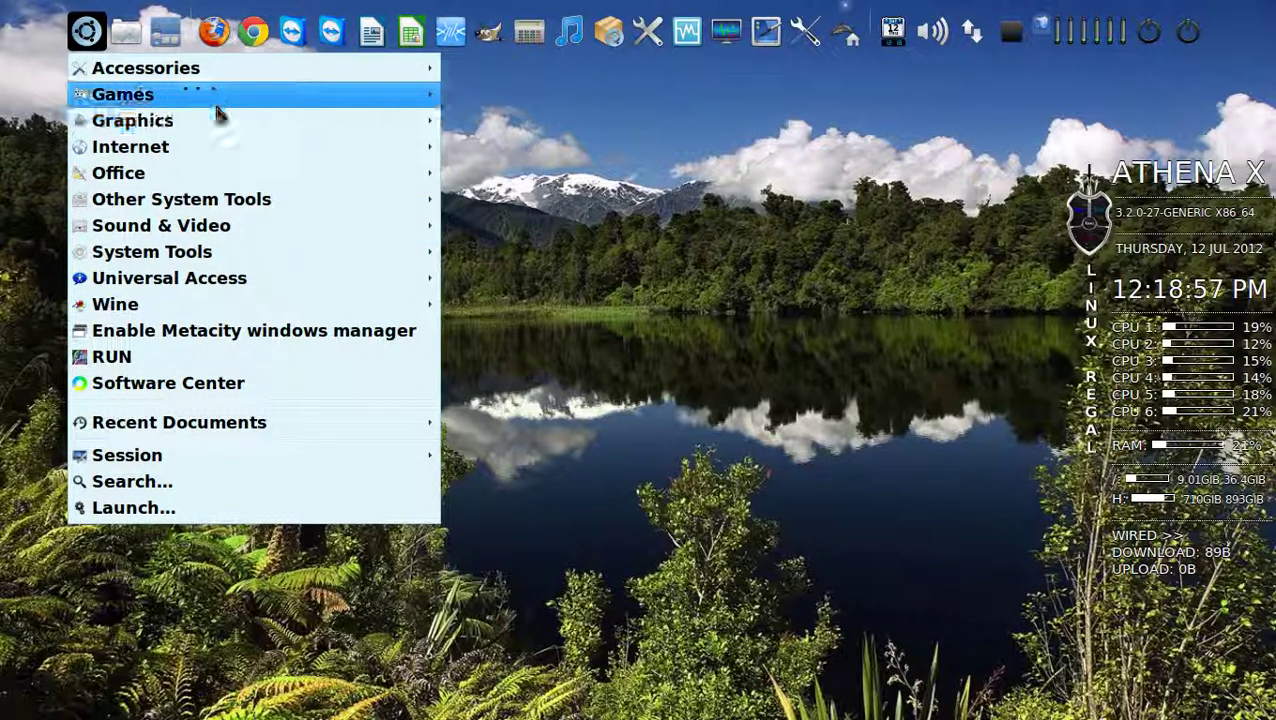
Browse the Main Menu's Sound & Video category, listing Audacity through VLC media player.
mouse_move(219, 92)
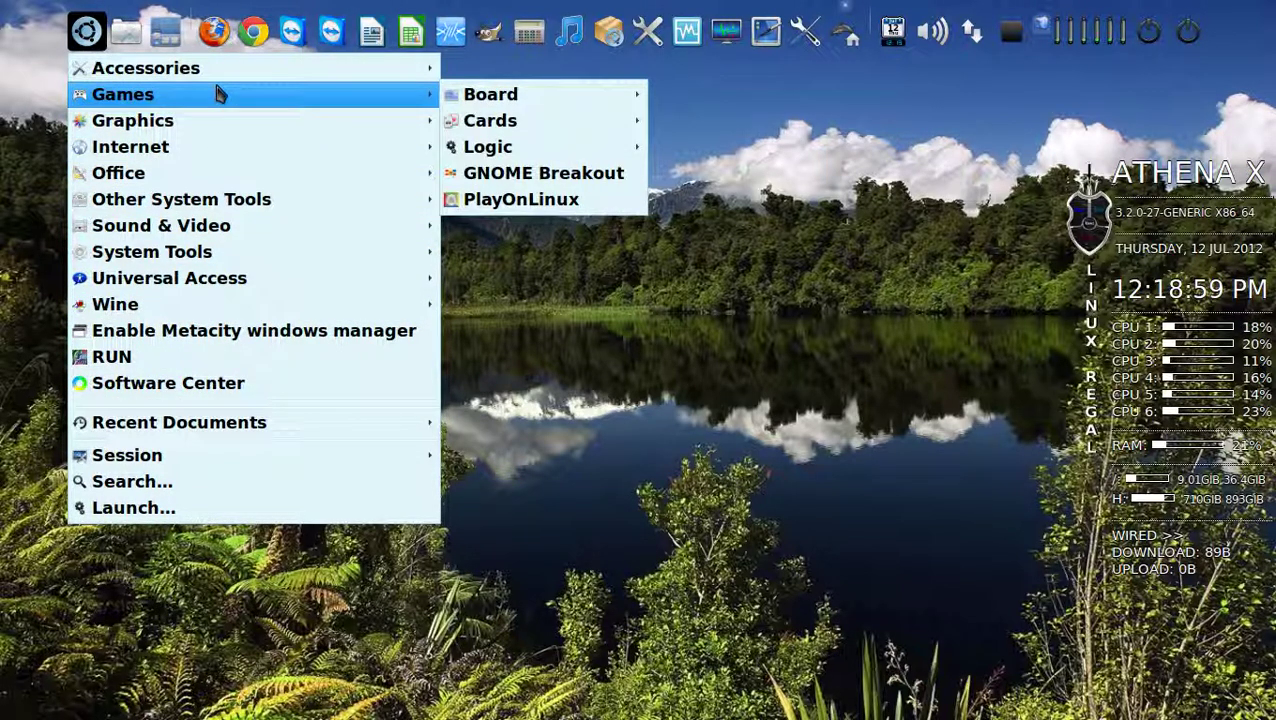
mouse_move(210, 180)
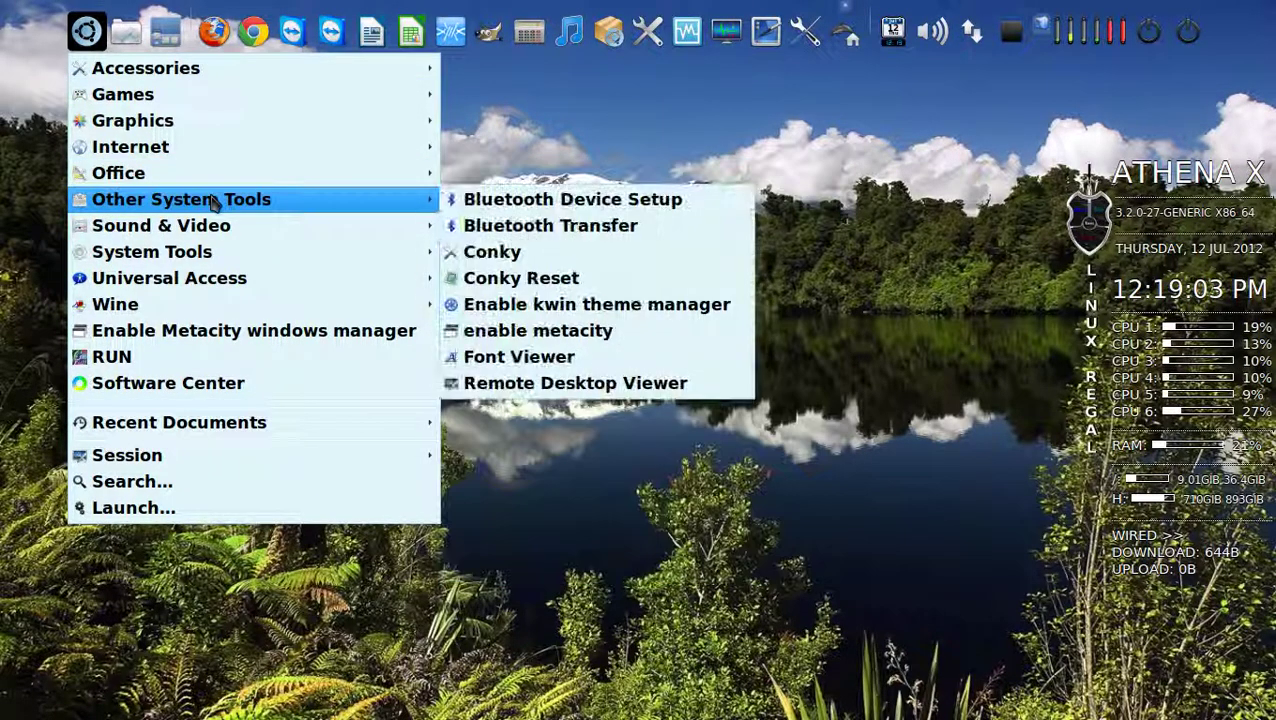
mouse_move(253, 236)
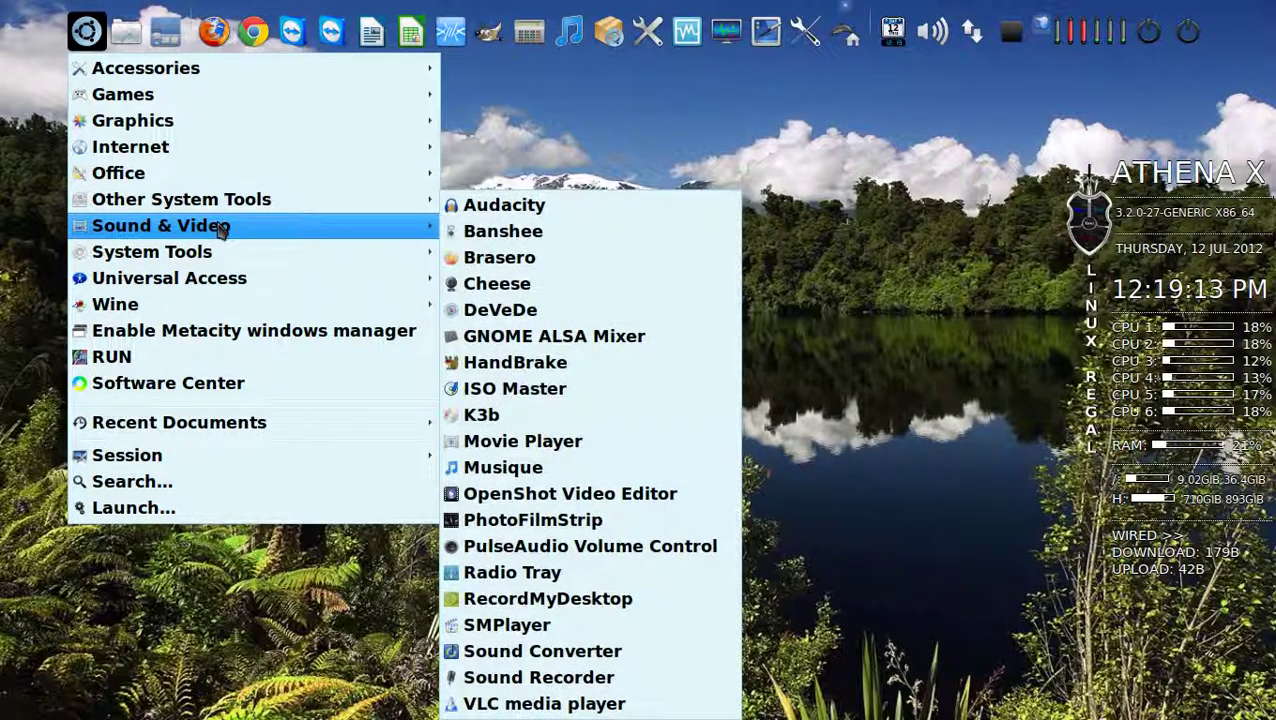
click(240, 385)
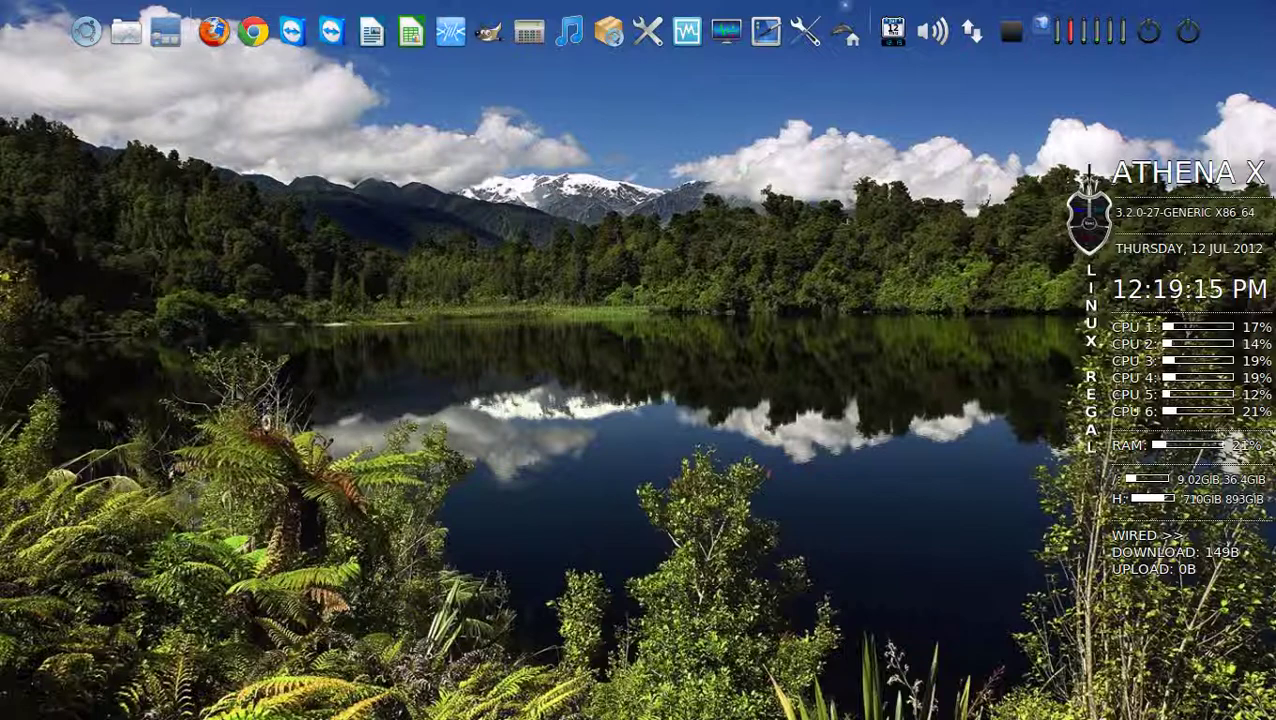
text(***)
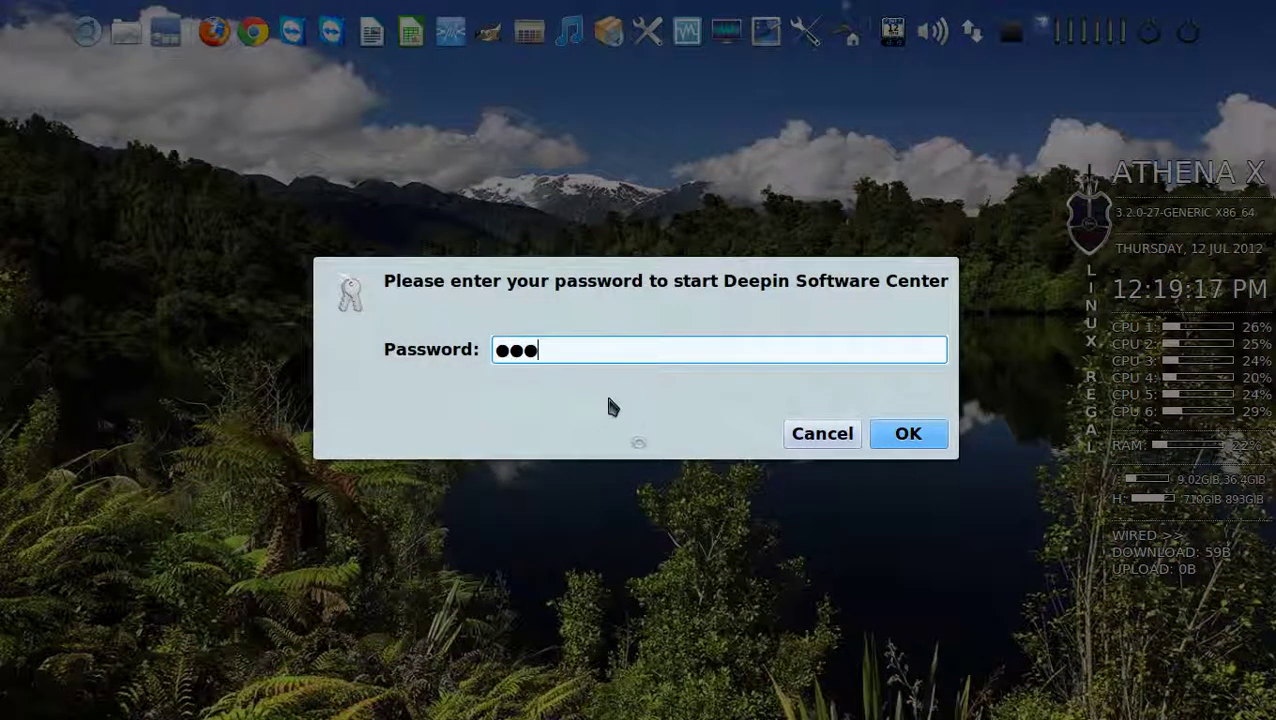
text(*****)
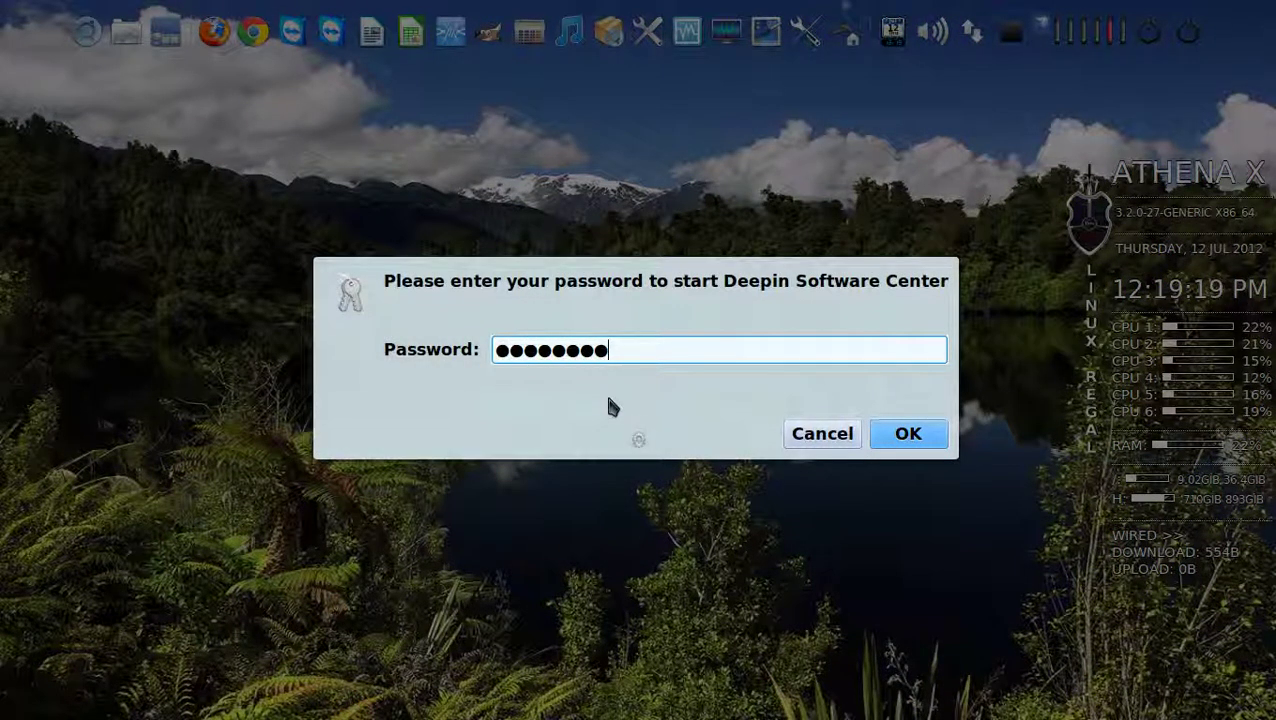
key(Return)
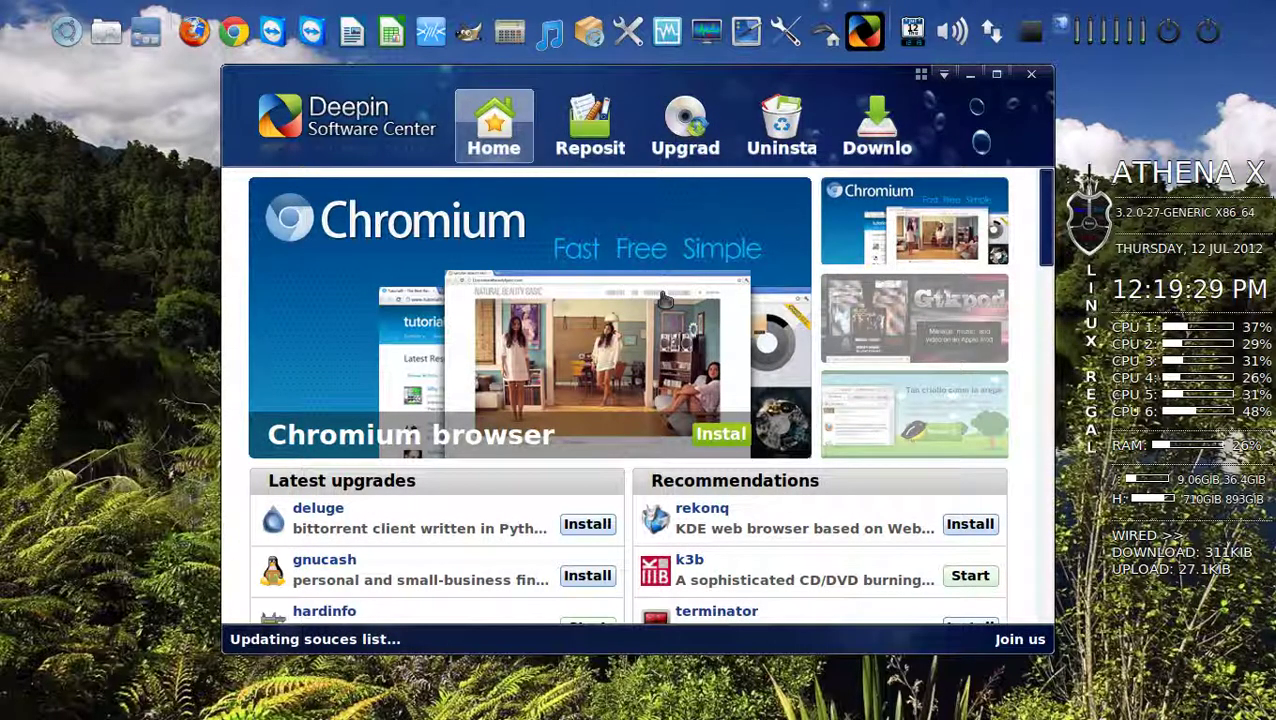
click(608, 140)
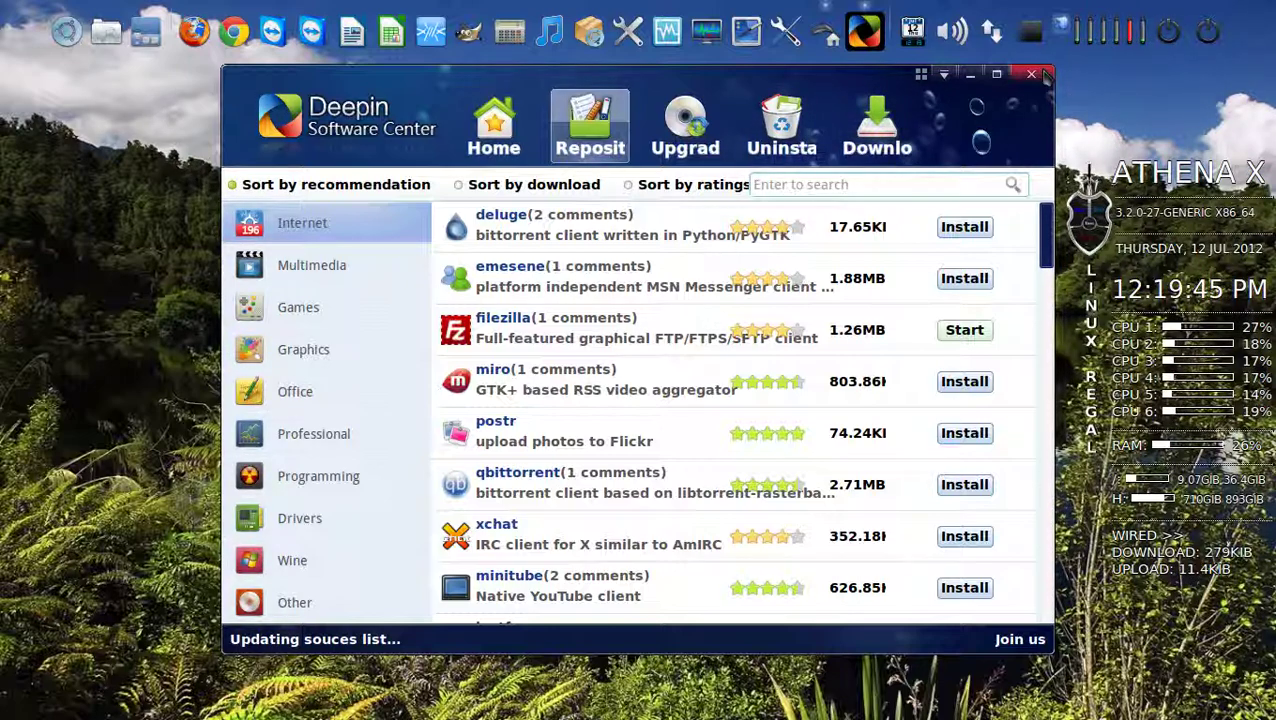
click(1031, 75)
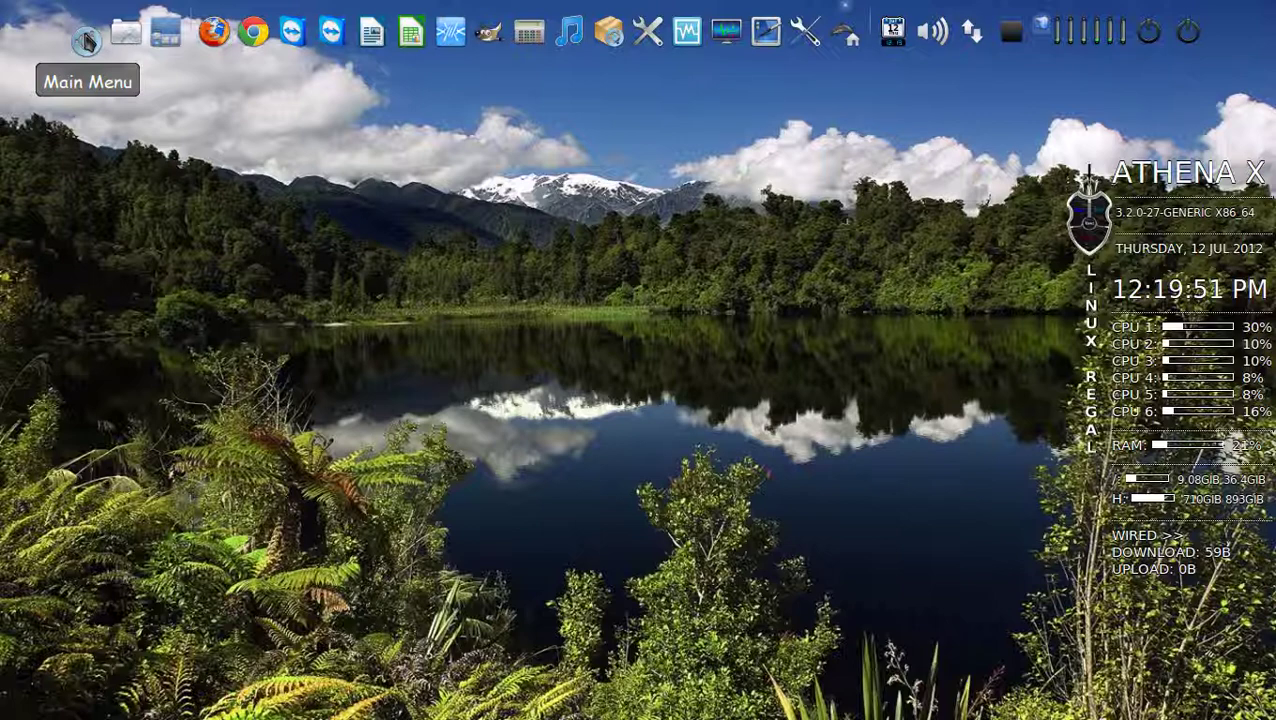
Open gRun from the Main Menu's RUN entry, cancel it, and reopen the menu at System Tools.
click(87, 40)
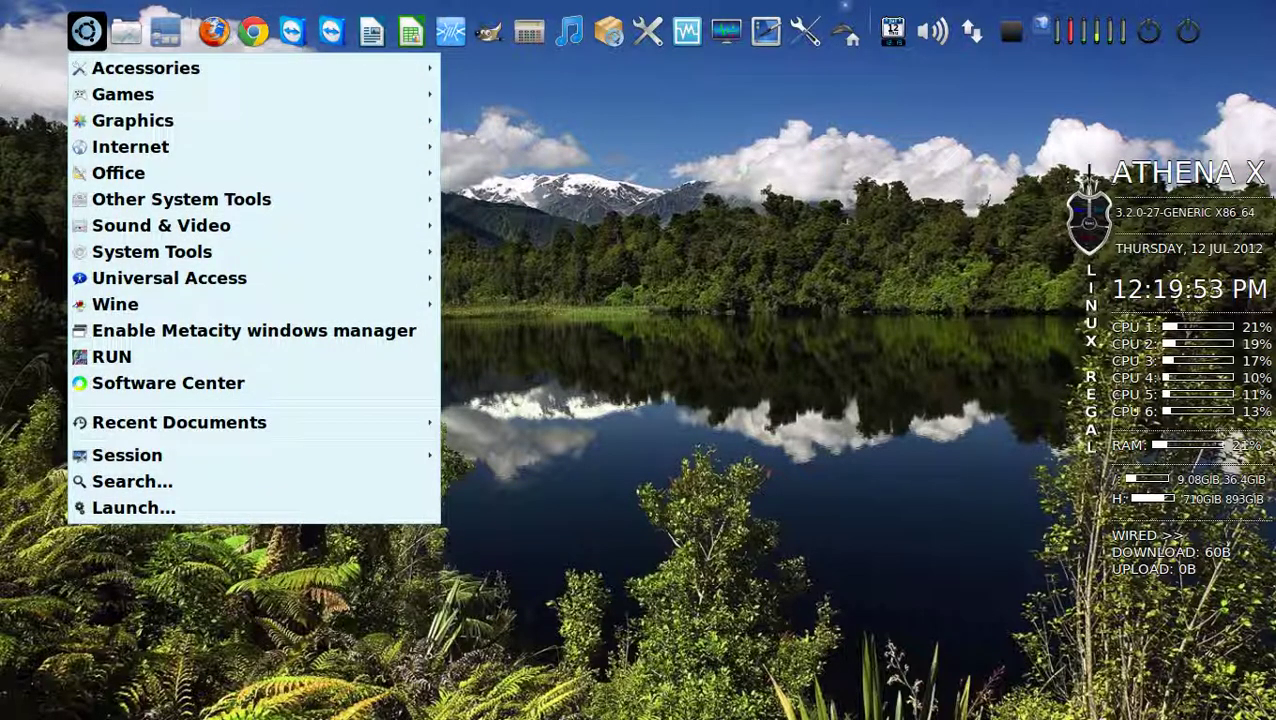
click(112, 357)
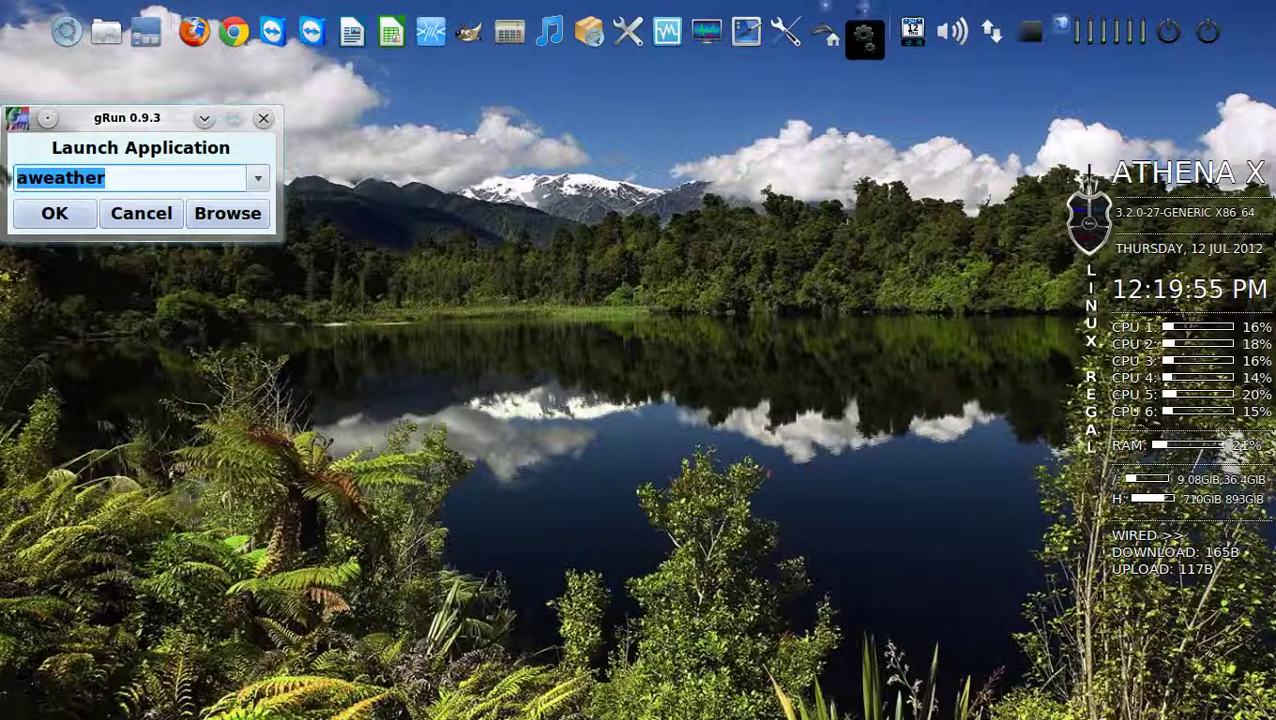
click(157, 216)
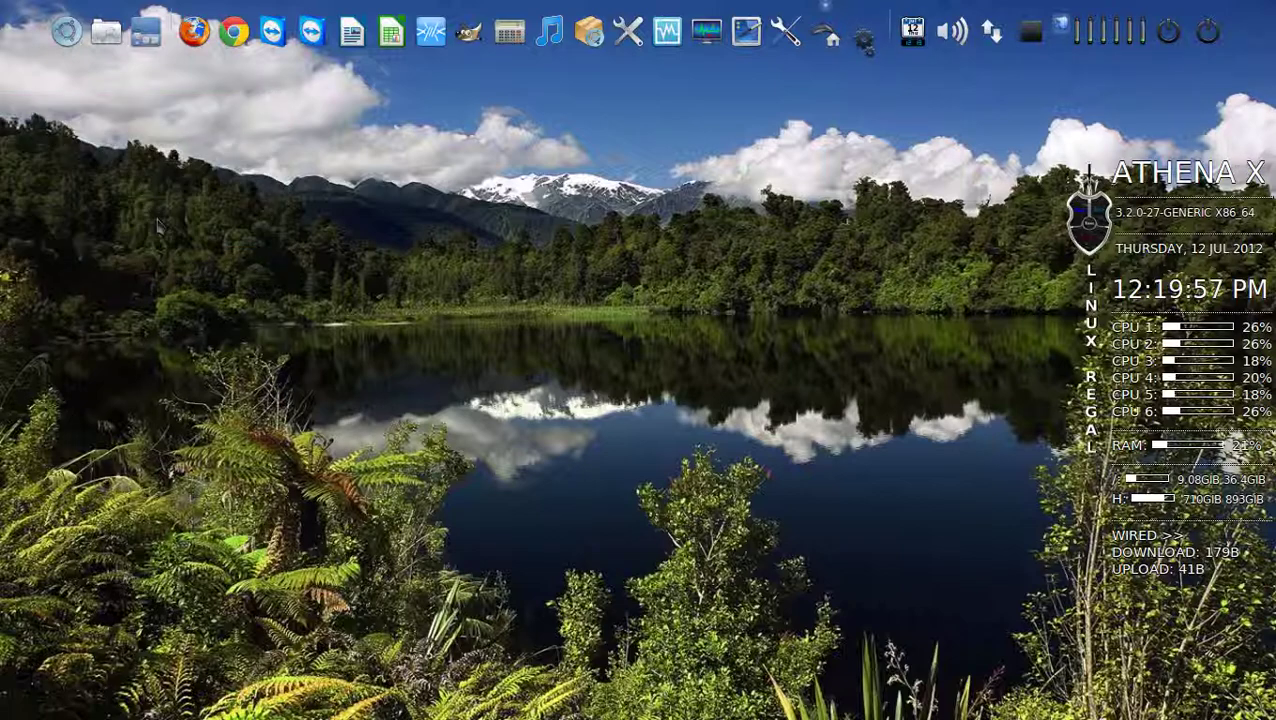
click(86, 38)
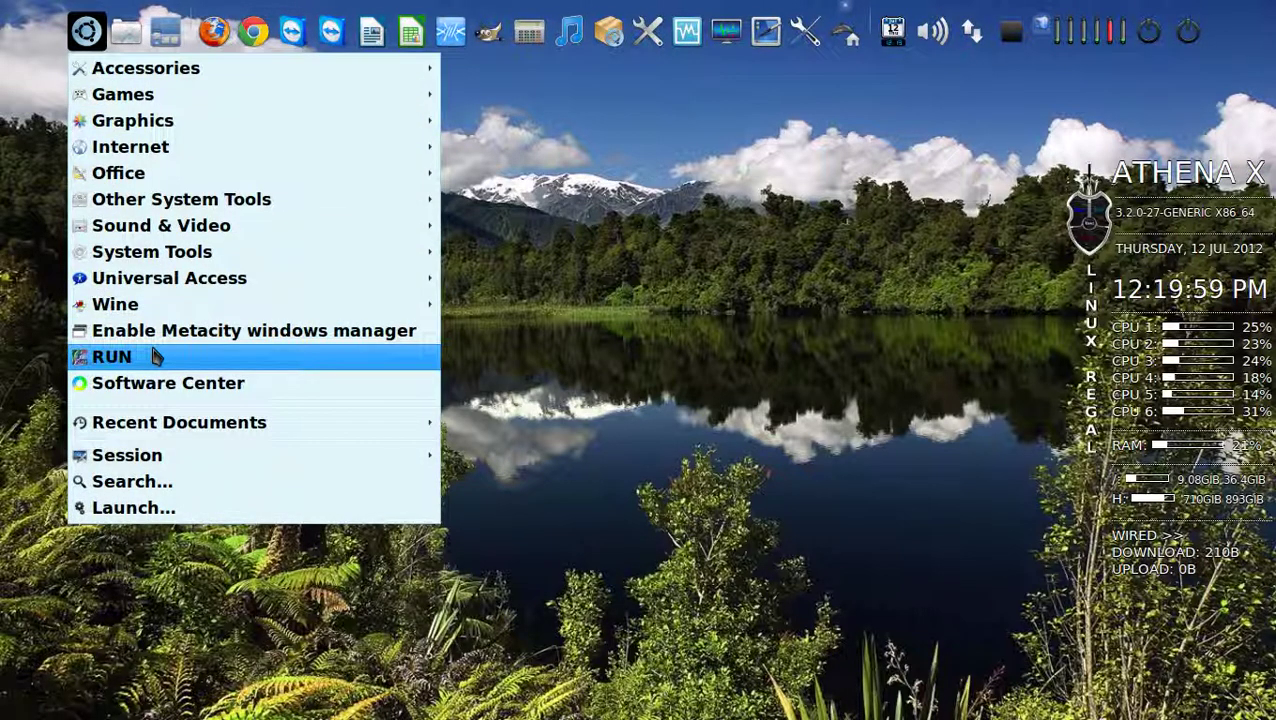
mouse_move(214, 251)
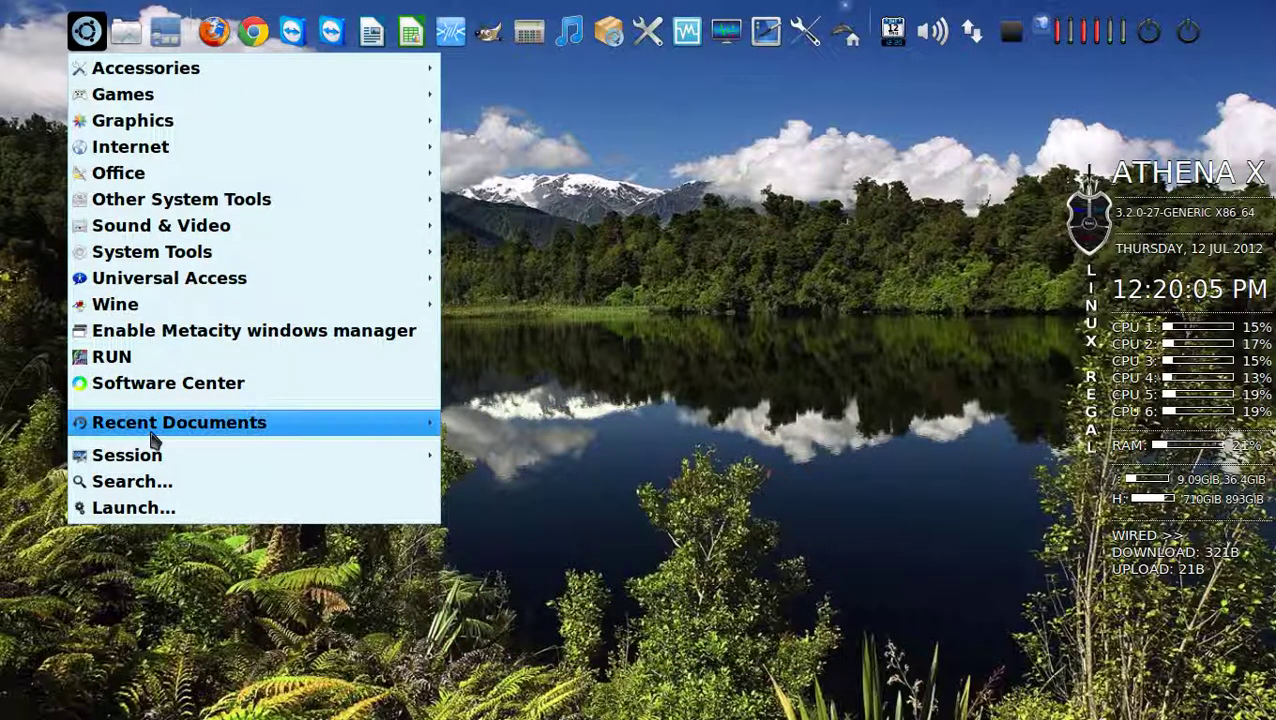
Browse System Tools' Preferences and Administration submenus, then launch Administration > Users and Groups.
mouse_move(146, 259)
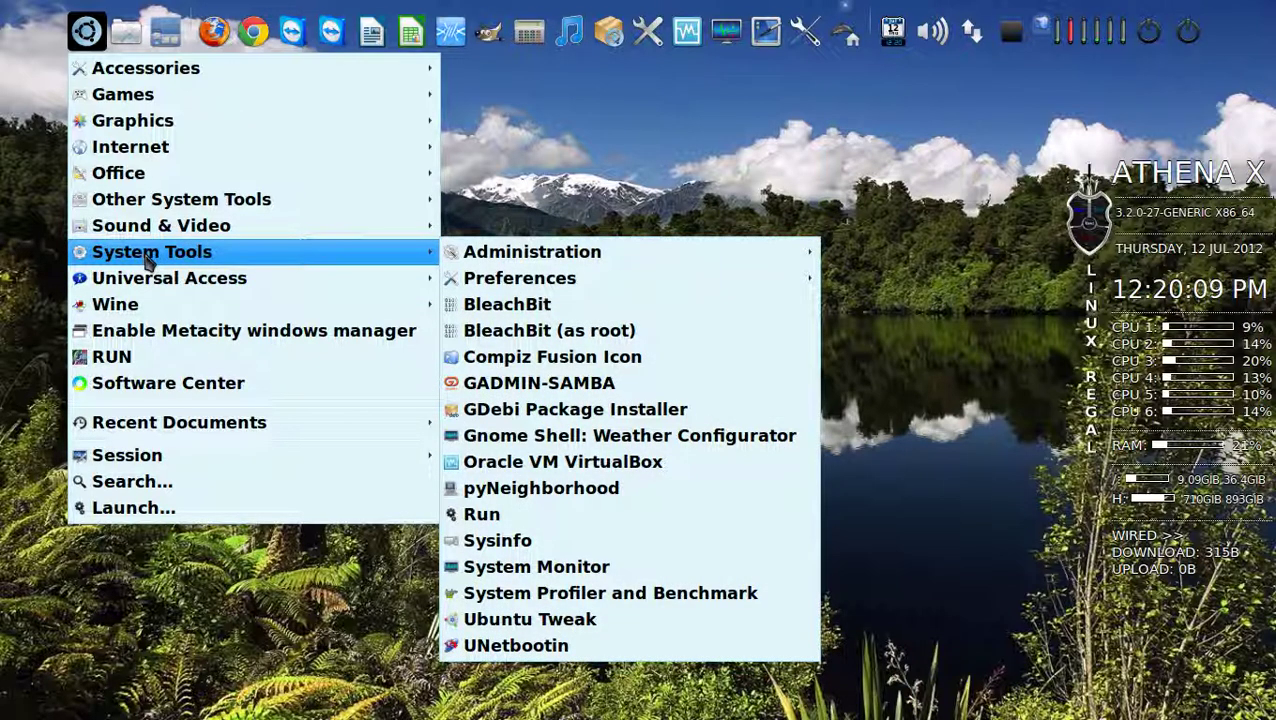
mouse_move(537, 289)
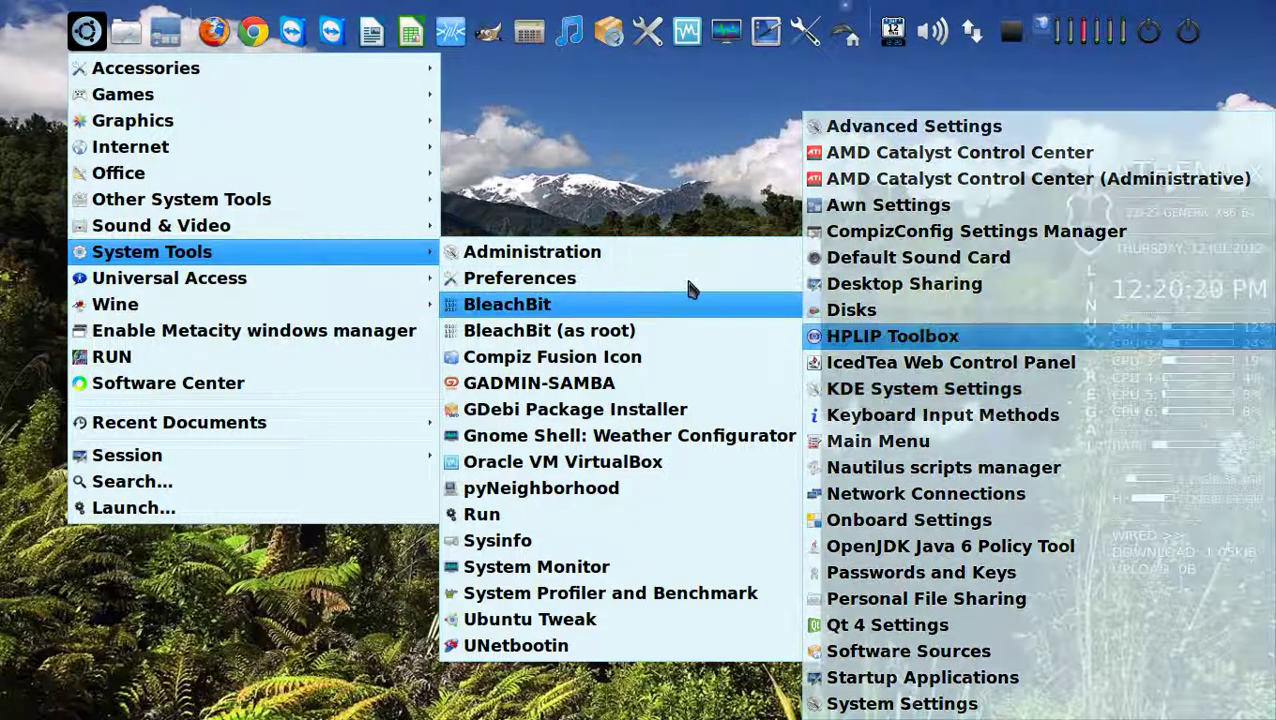
mouse_move(591, 265)
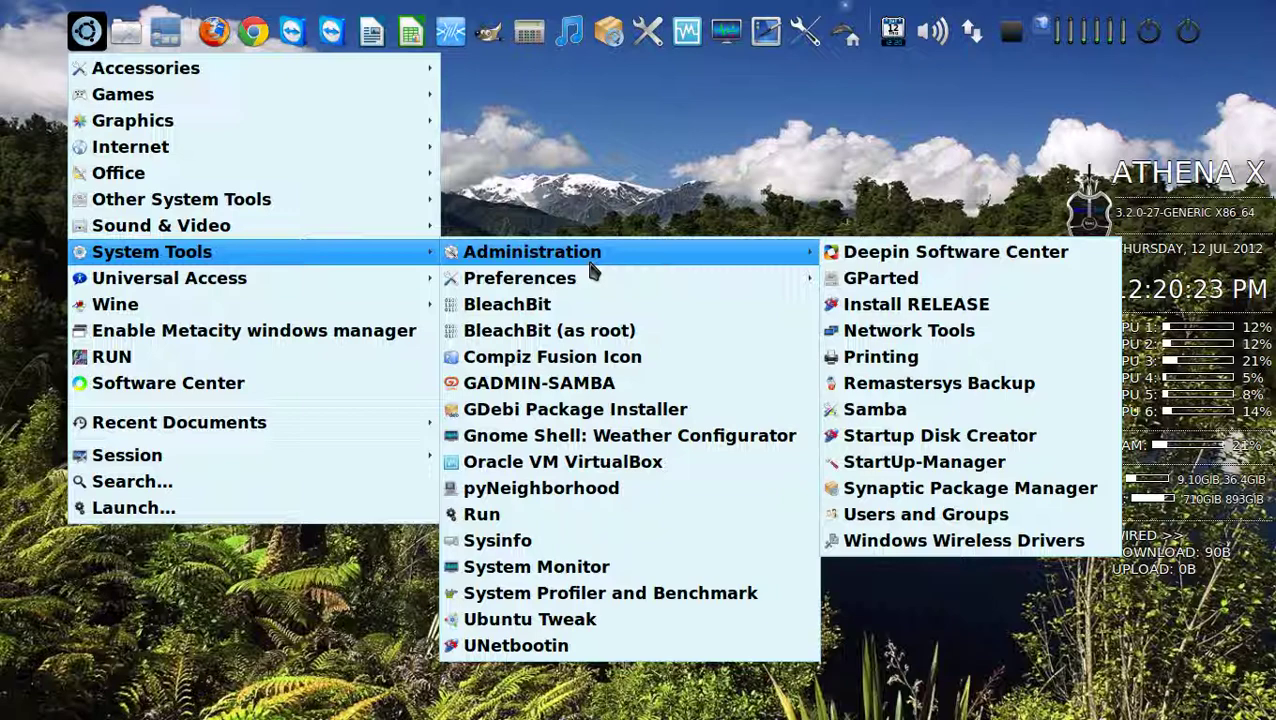
click(945, 516)
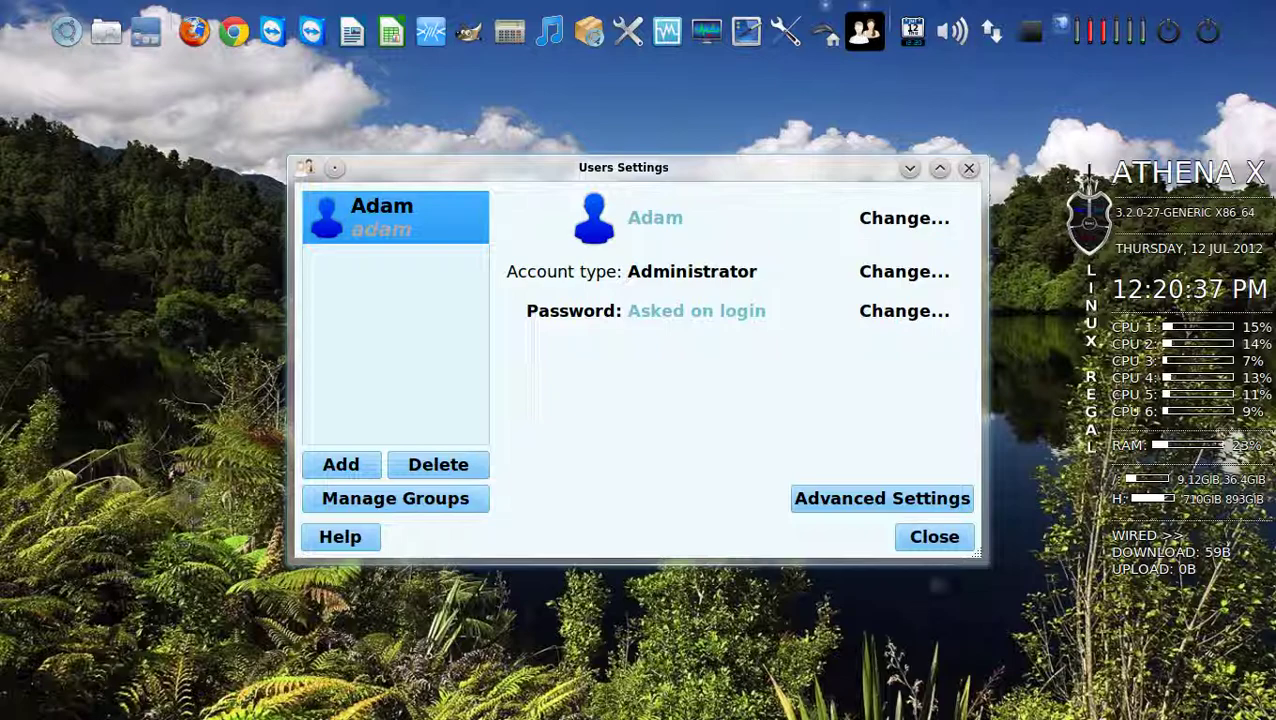
click(955, 540)
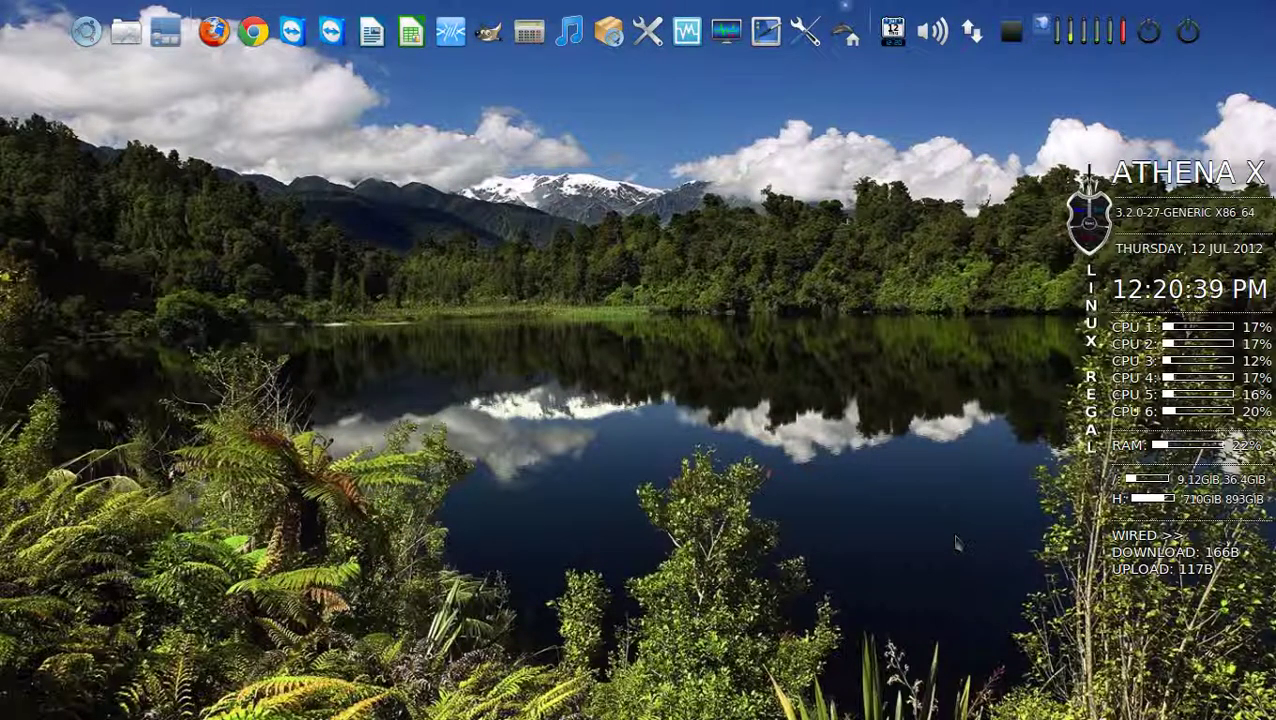
click(86, 31)
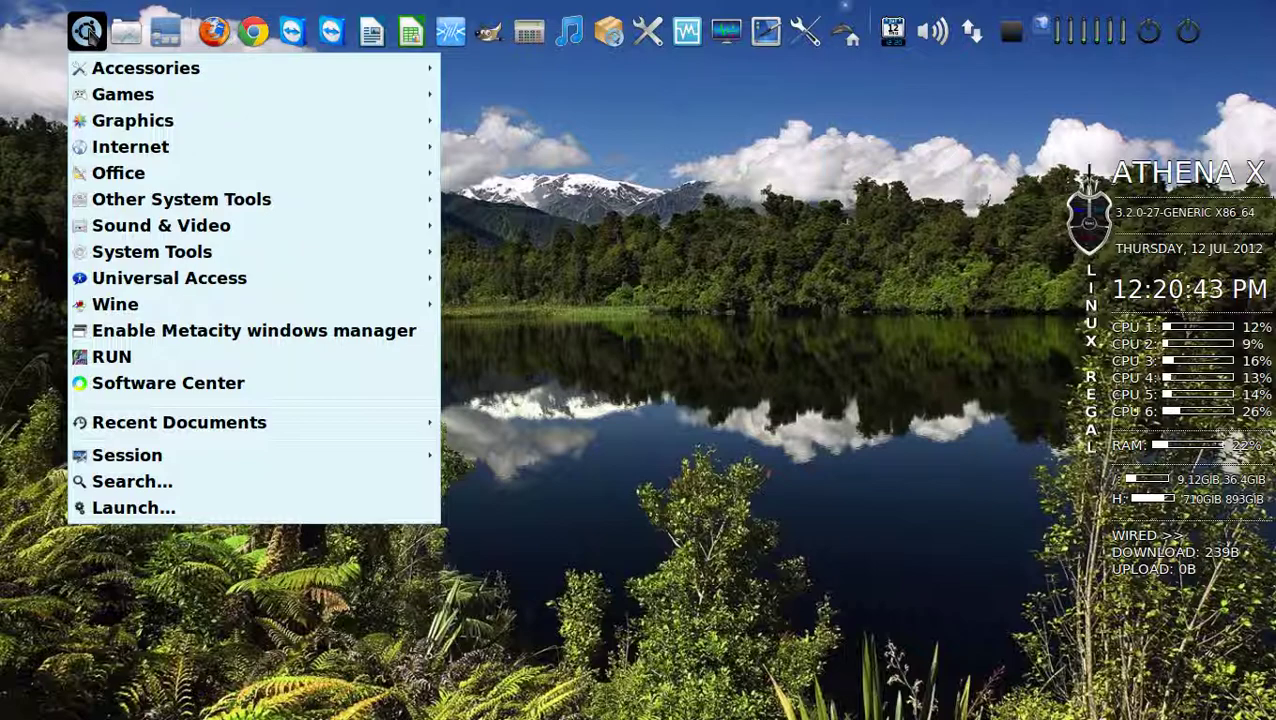
mouse_move(233, 425)
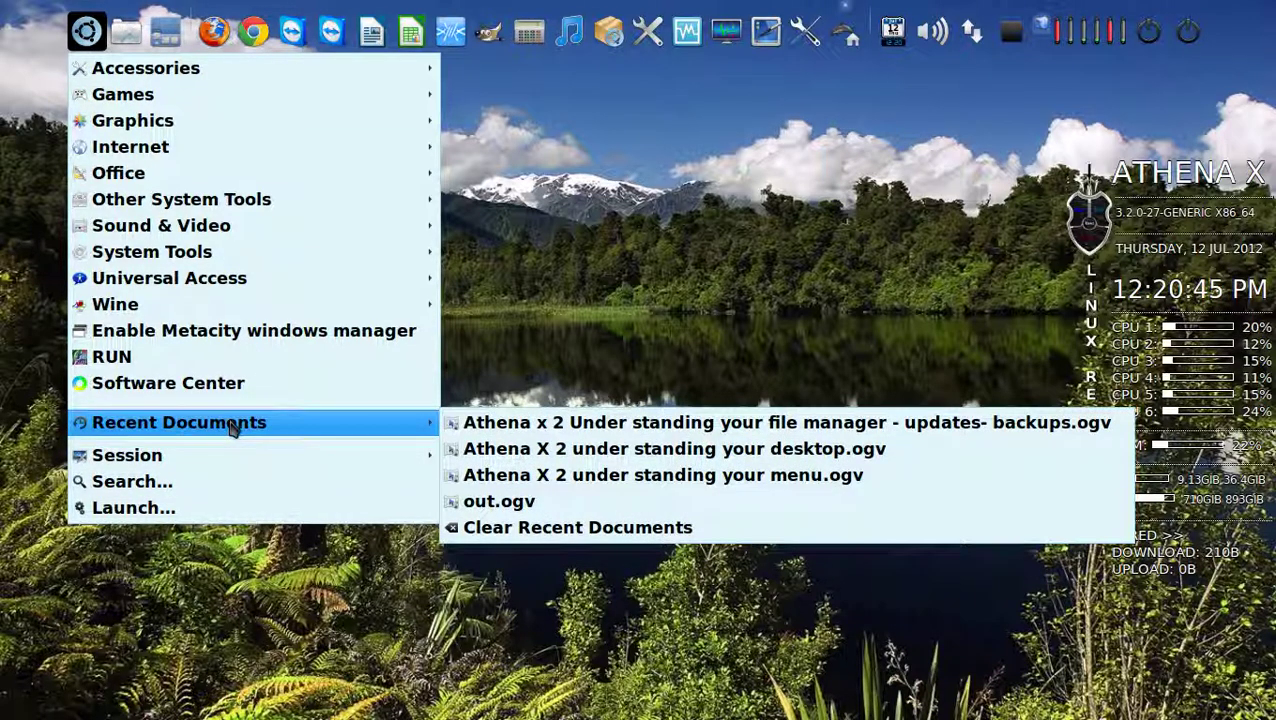
click(627, 356)
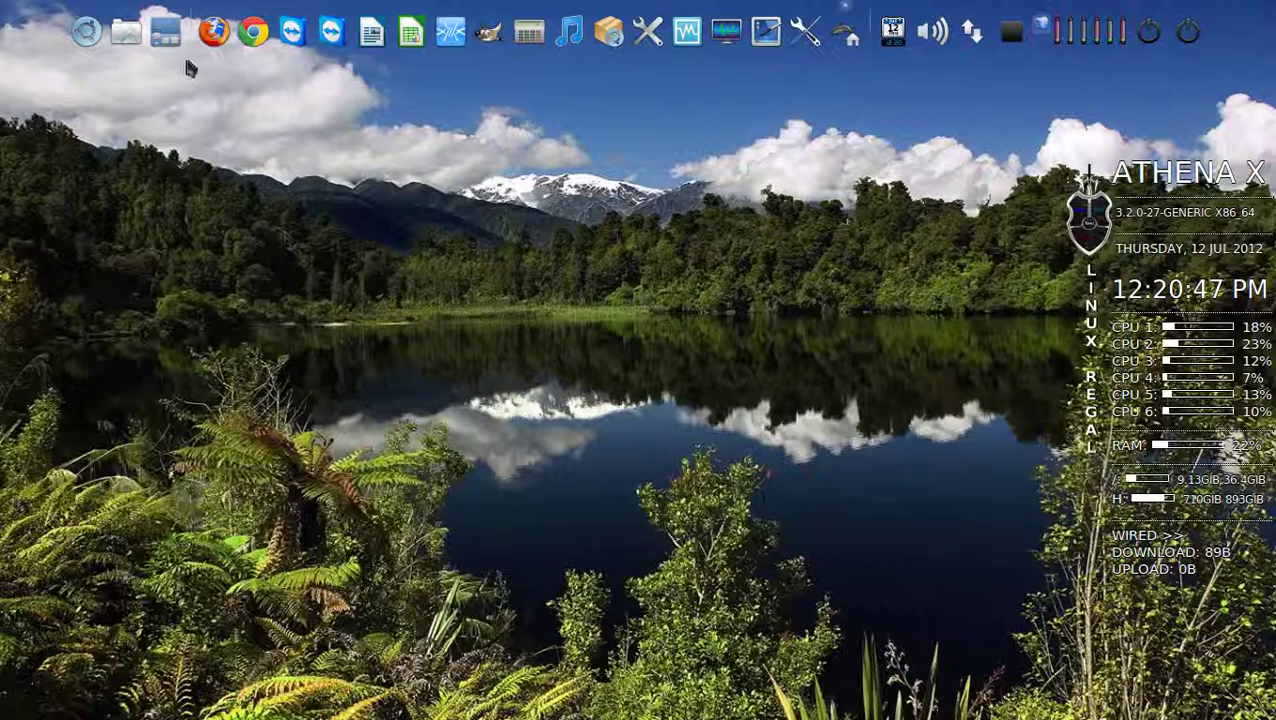
Open Music, Public and a second Music folder from Places, centring the second Music window.
click(126, 31)
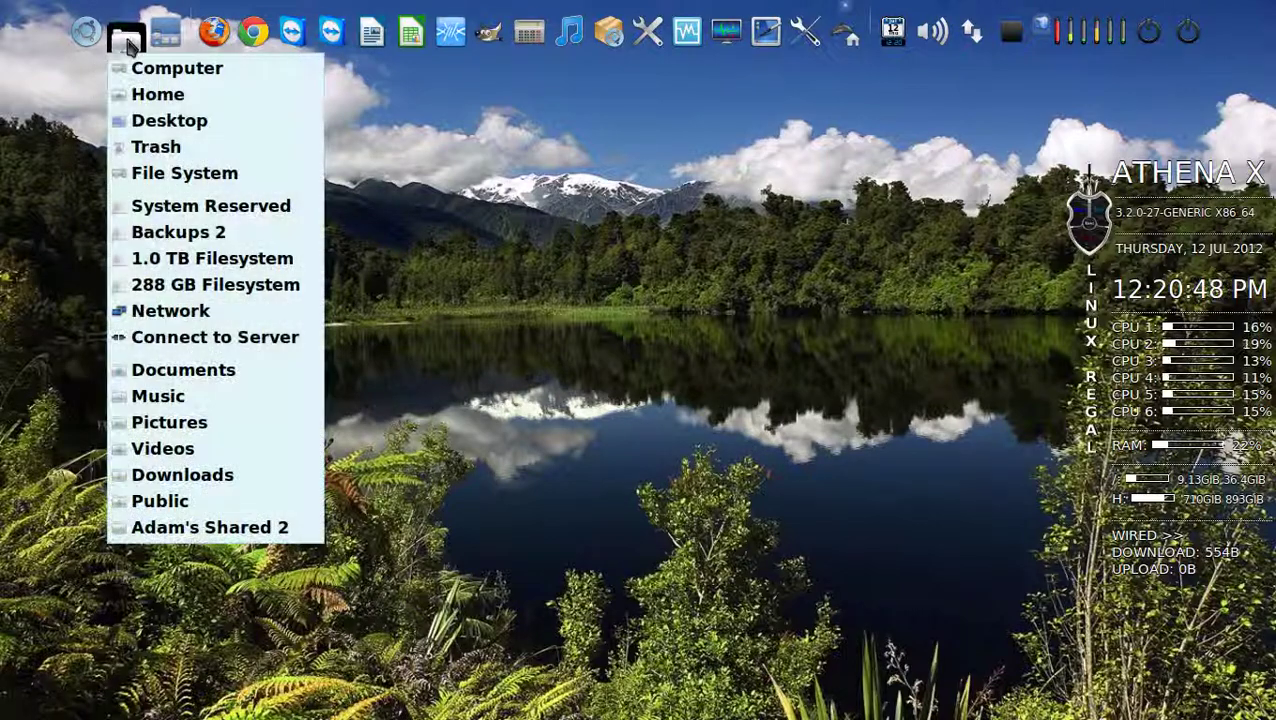
click(178, 400)
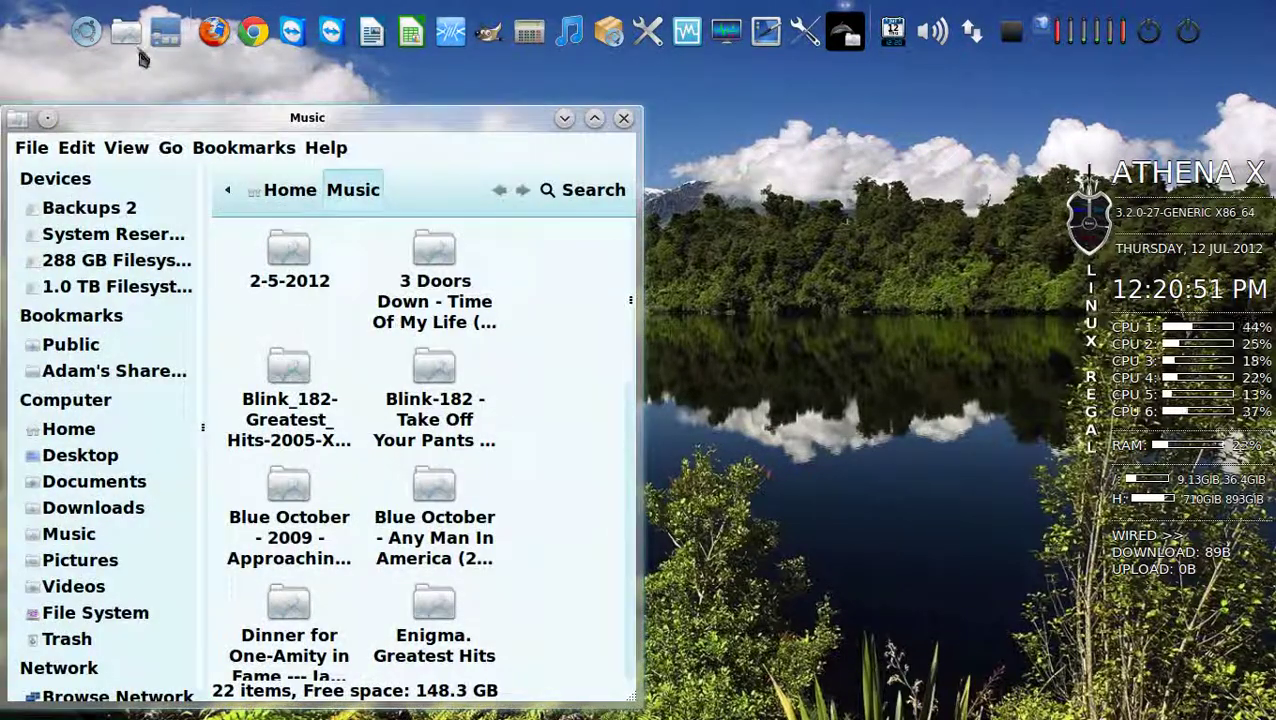
click(126, 31)
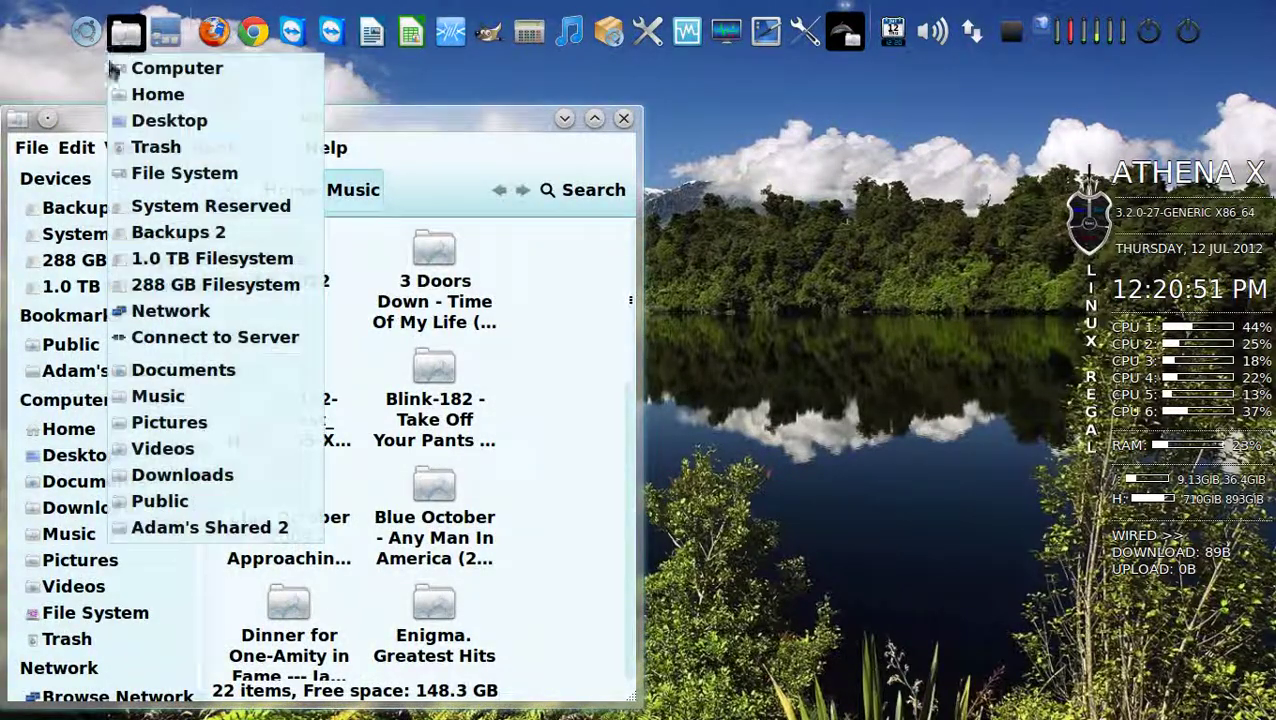
click(160, 501)
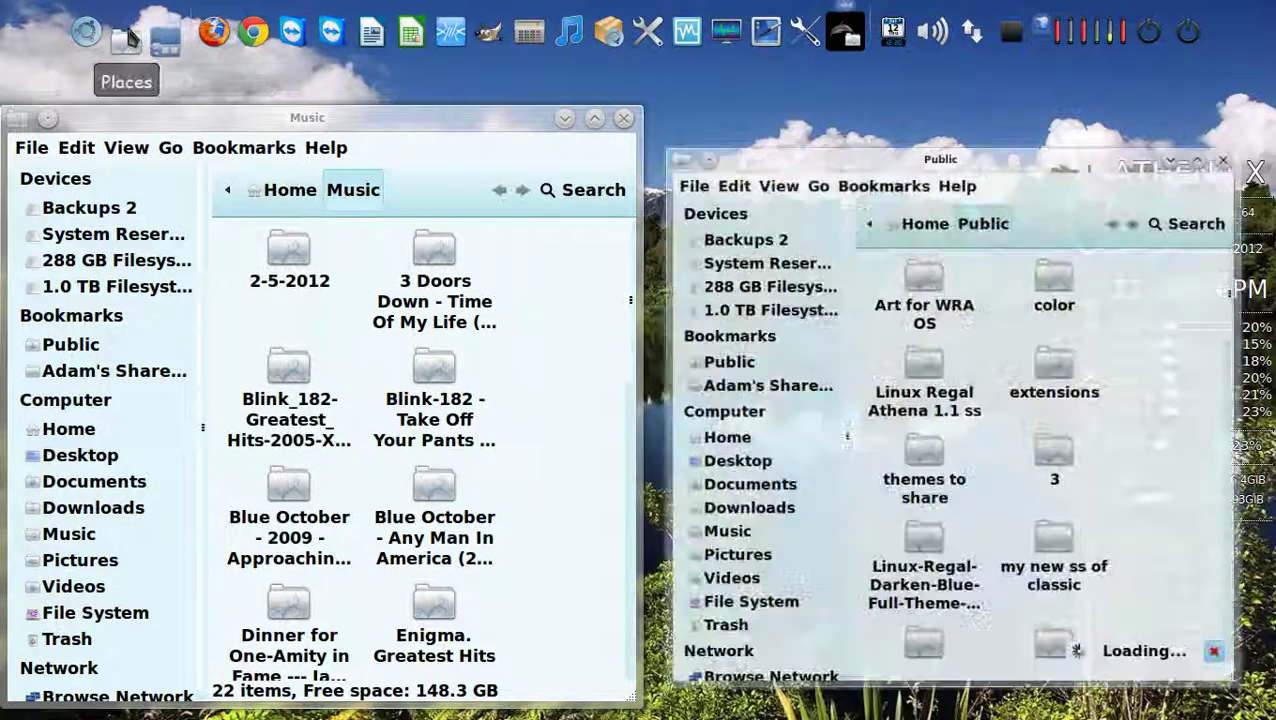
click(126, 31)
click(158, 396)
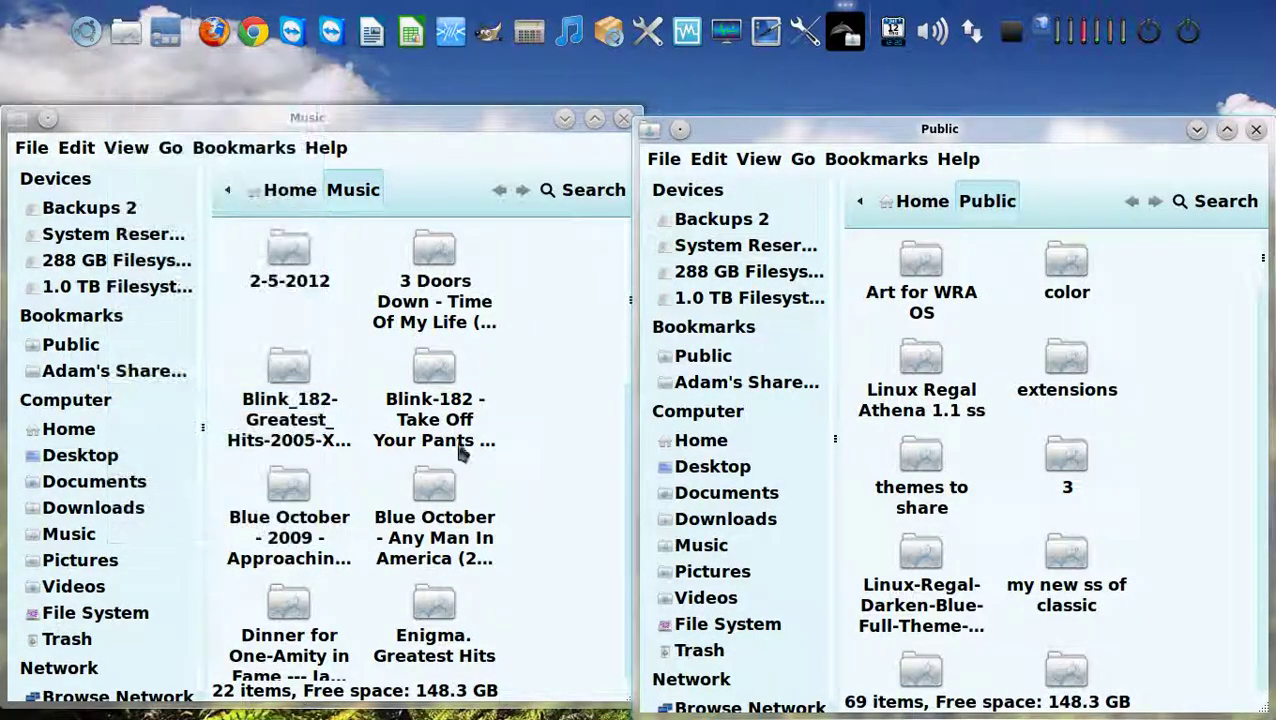
drag(878, 22, 598, 105)
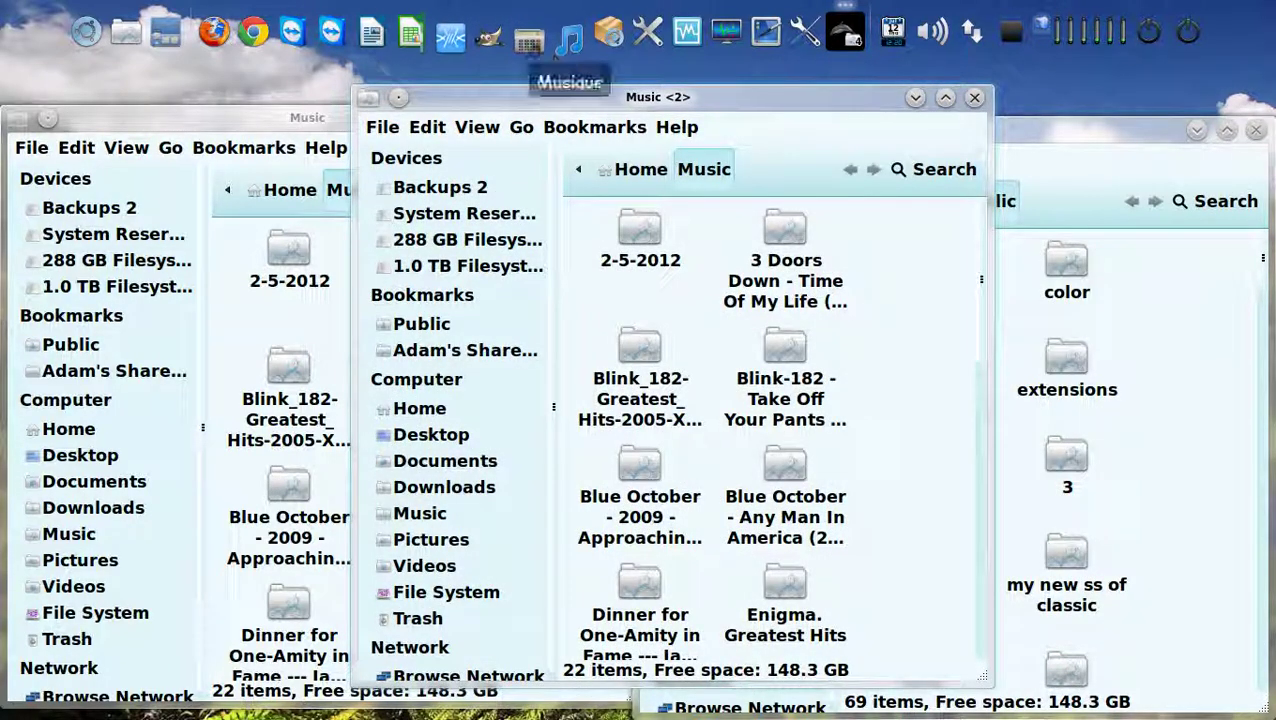
Launch Calculator from the dock, rearrange it and Musique, then bring Musique to the front.
click(529, 32)
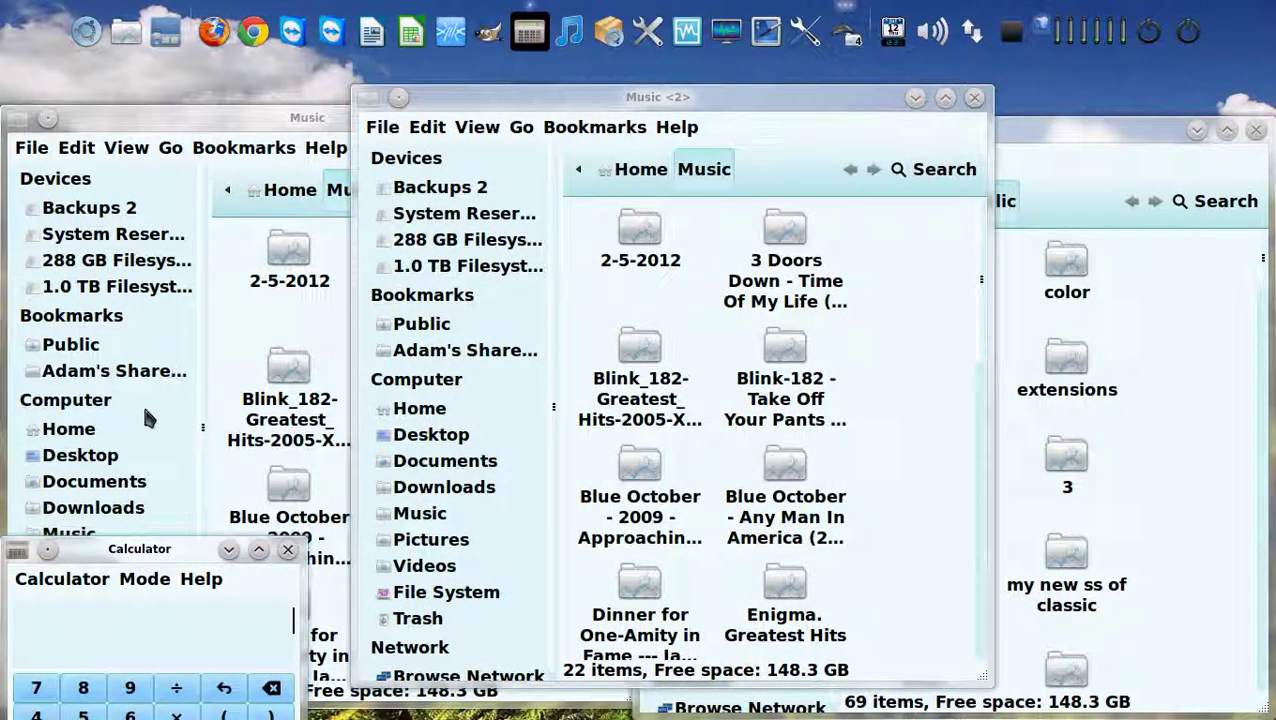
drag(157, 550, 395, 280)
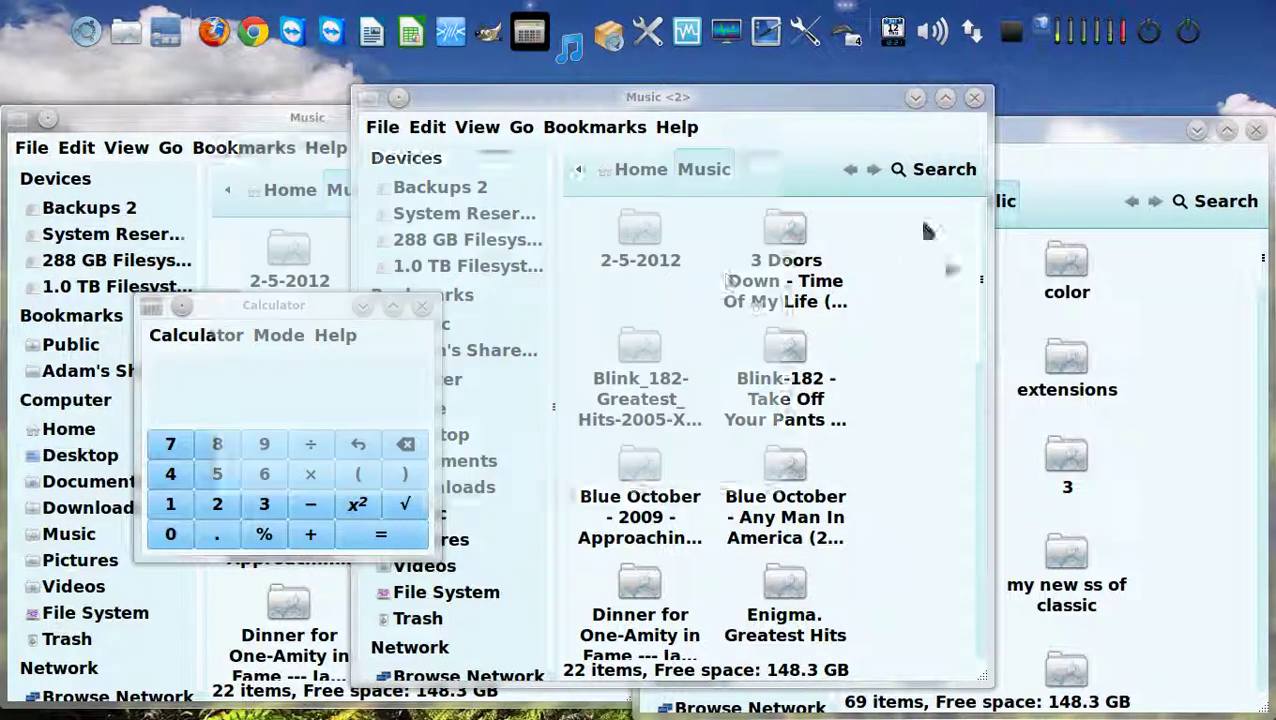
drag(732, 43, 789, 93)
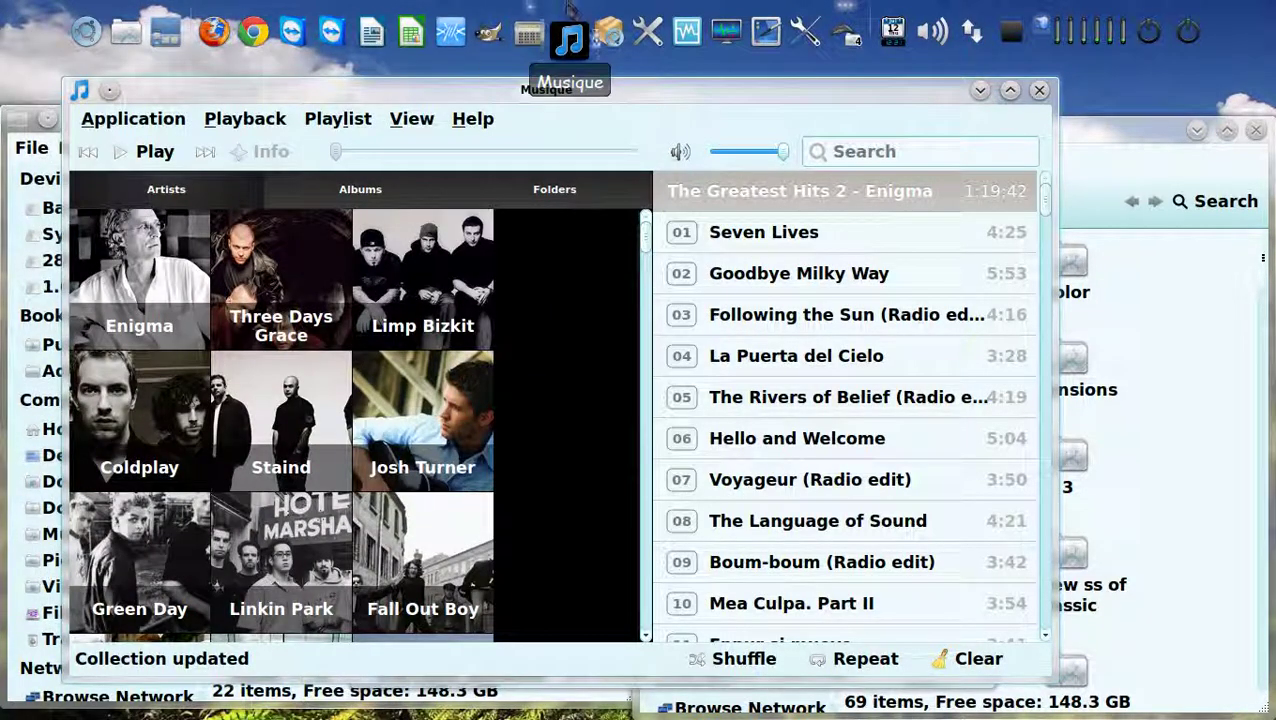
click(545, 52)
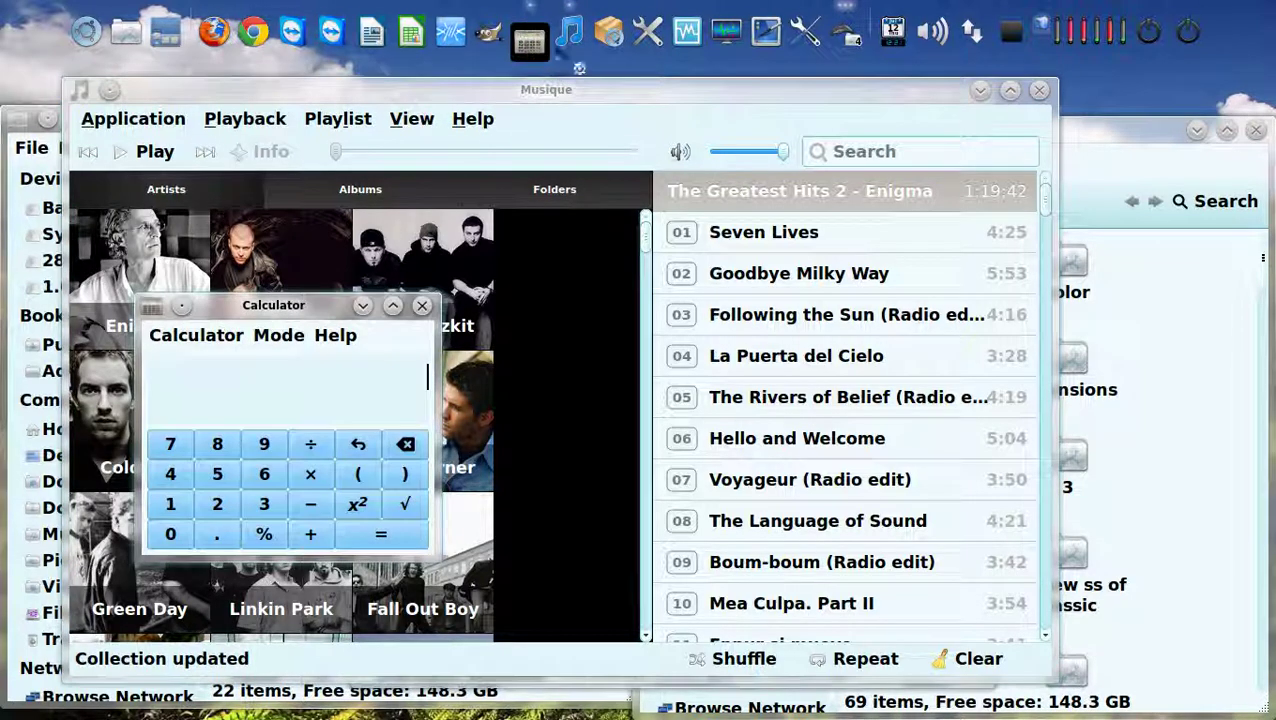
click(569, 35)
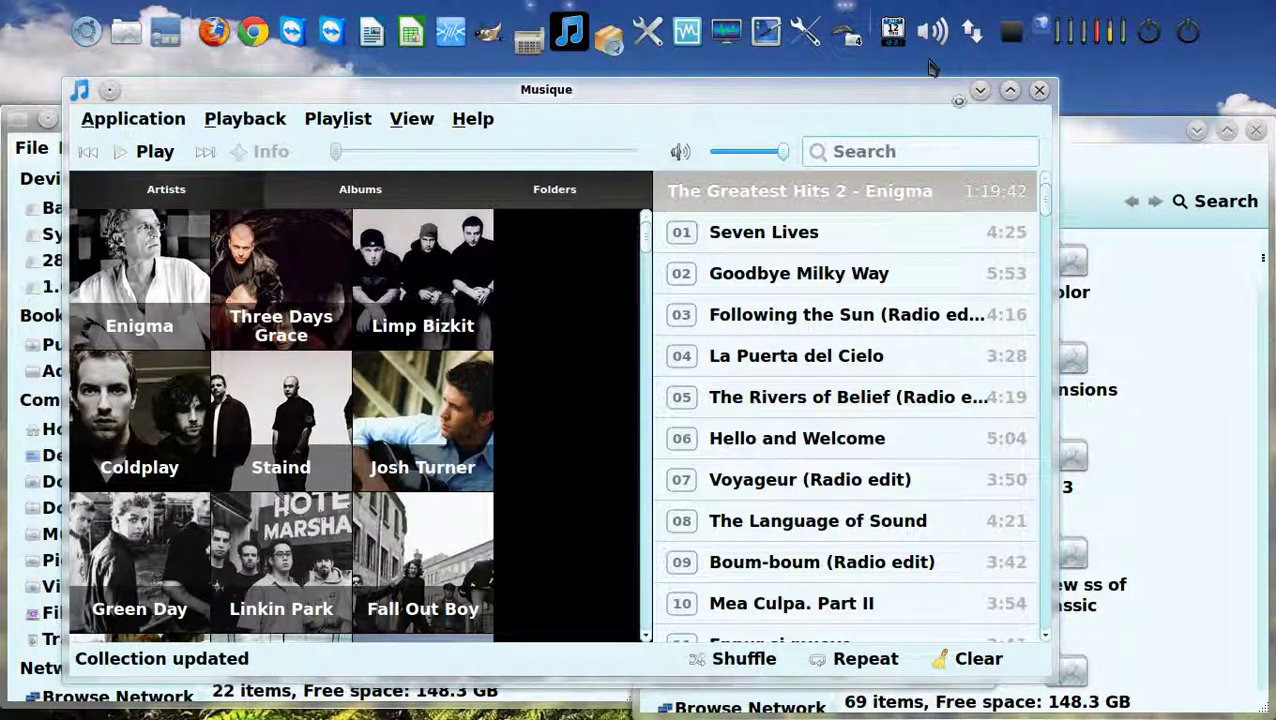
Raise the Home window, then the Public window, from the Files dock icon's window previews.
click(846, 35)
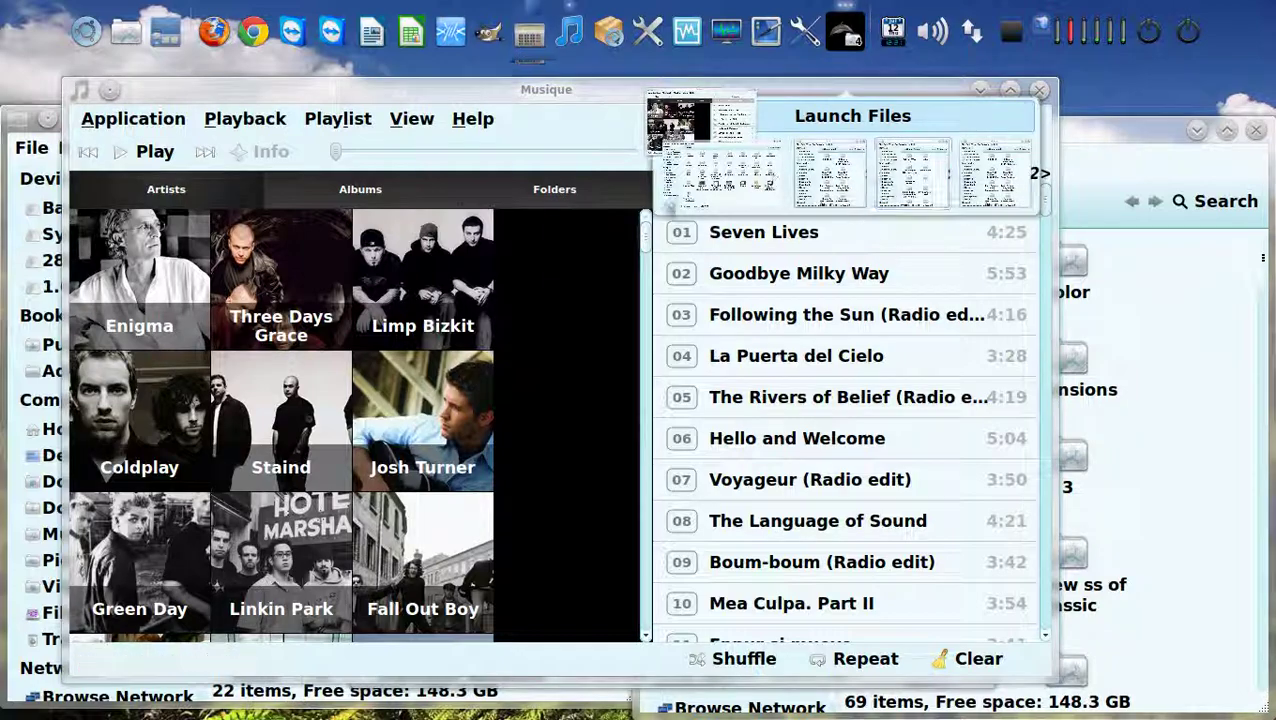
click(742, 197)
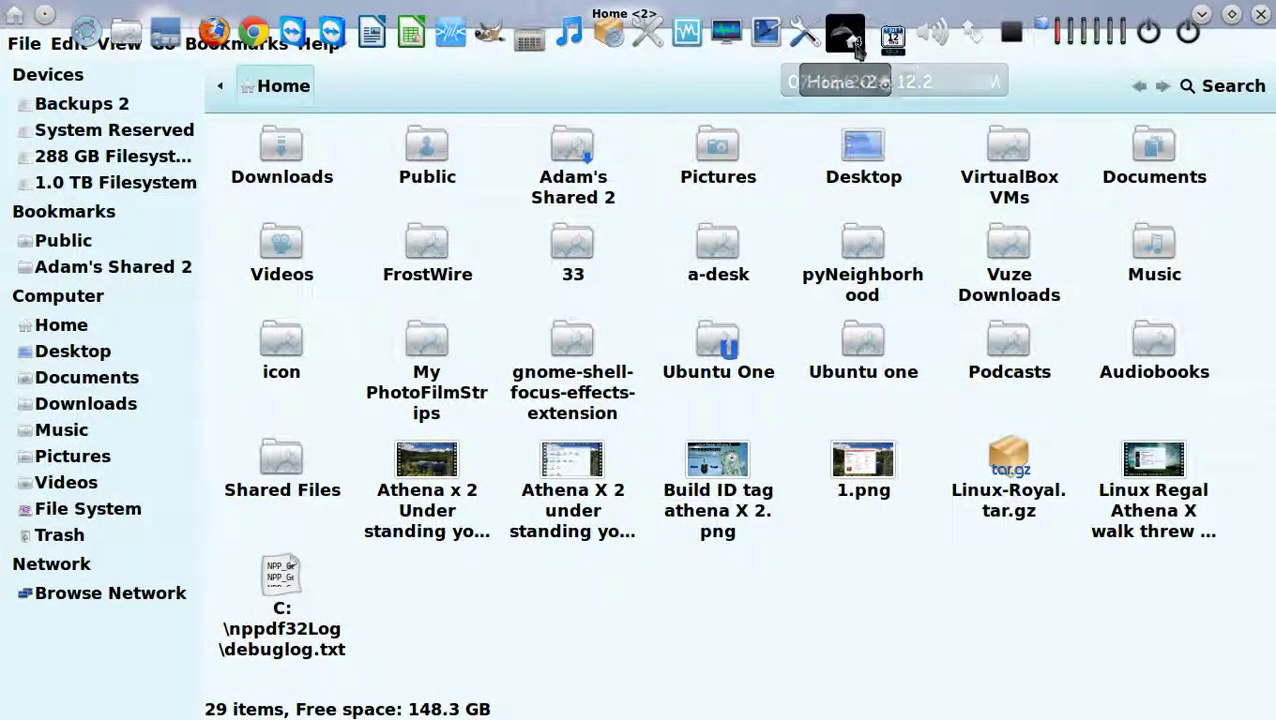
click(846, 35)
click(913, 180)
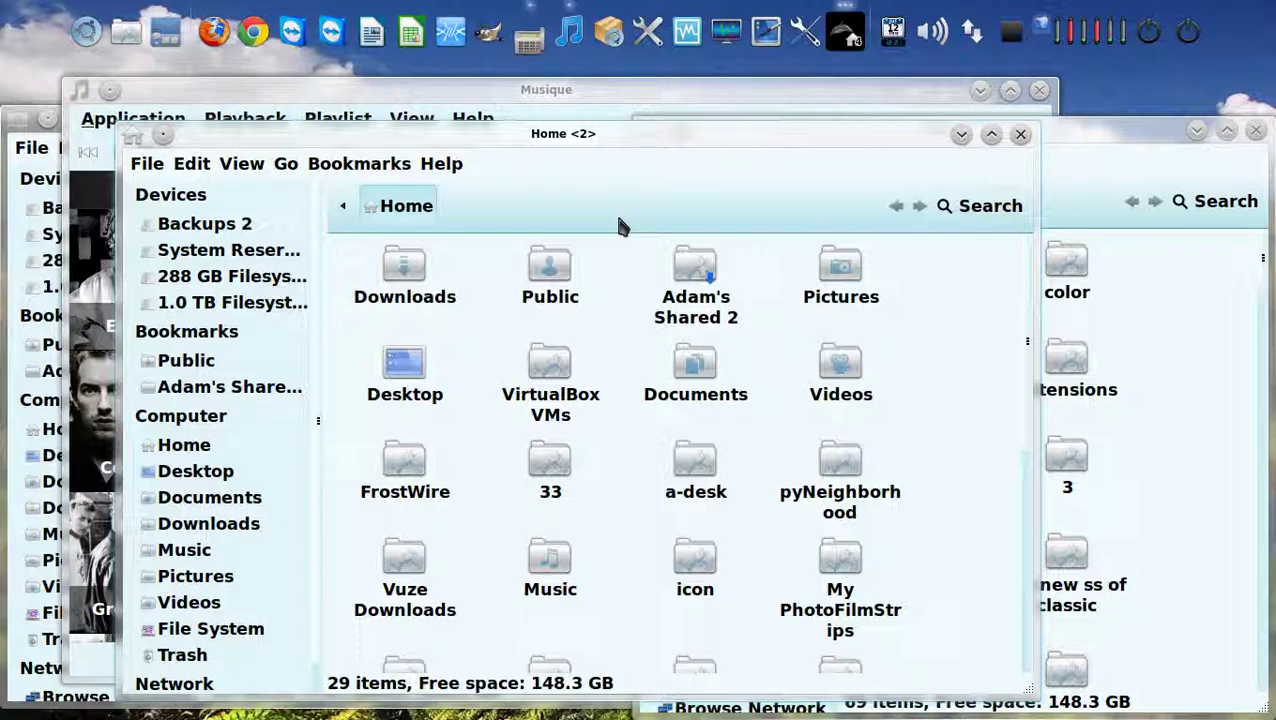
Use the Shift+Alt+Up window overview to raise the calculator, the Music folder, then the second Music window.
key(shift+alt+Up)
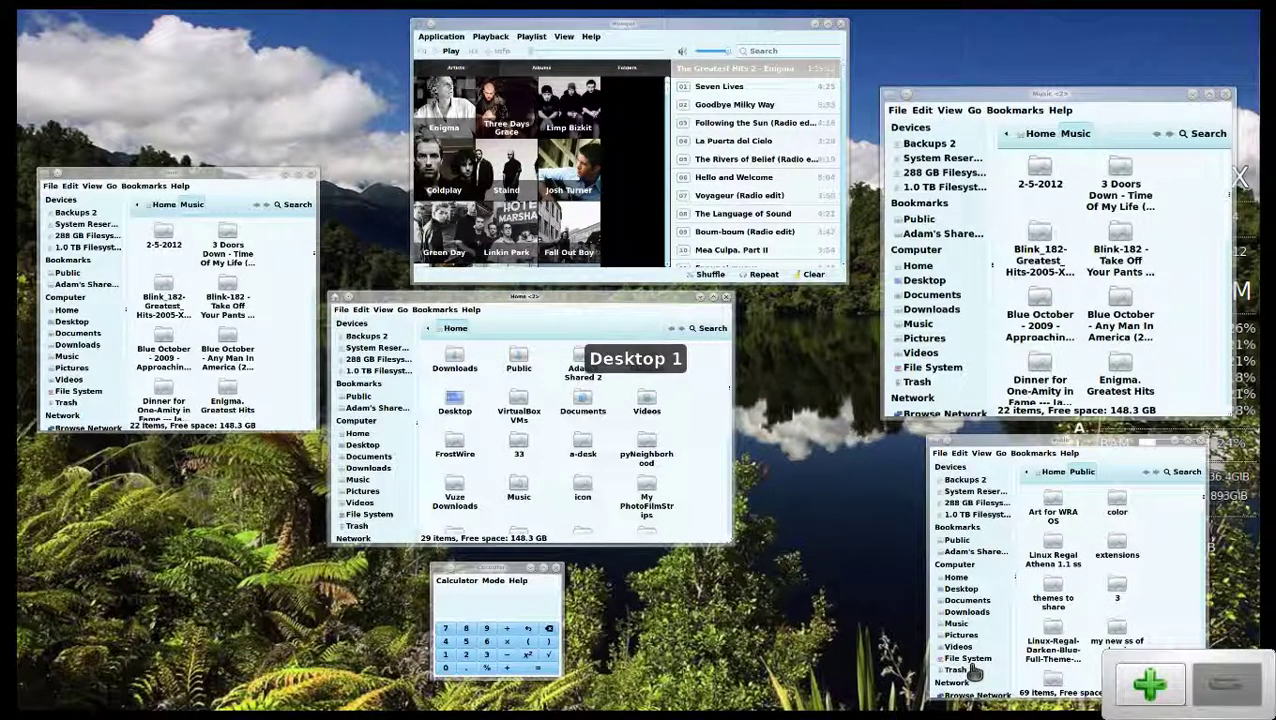
click(550, 655)
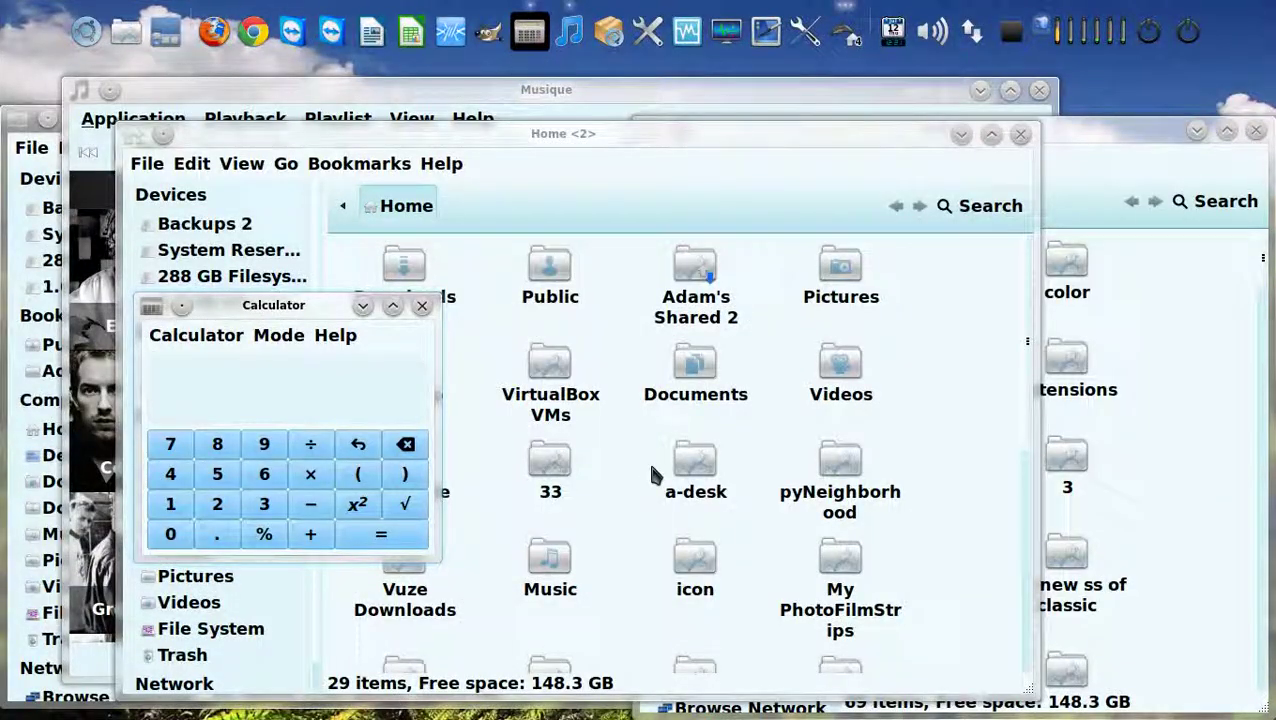
key(shift+alt+Up)
click(231, 340)
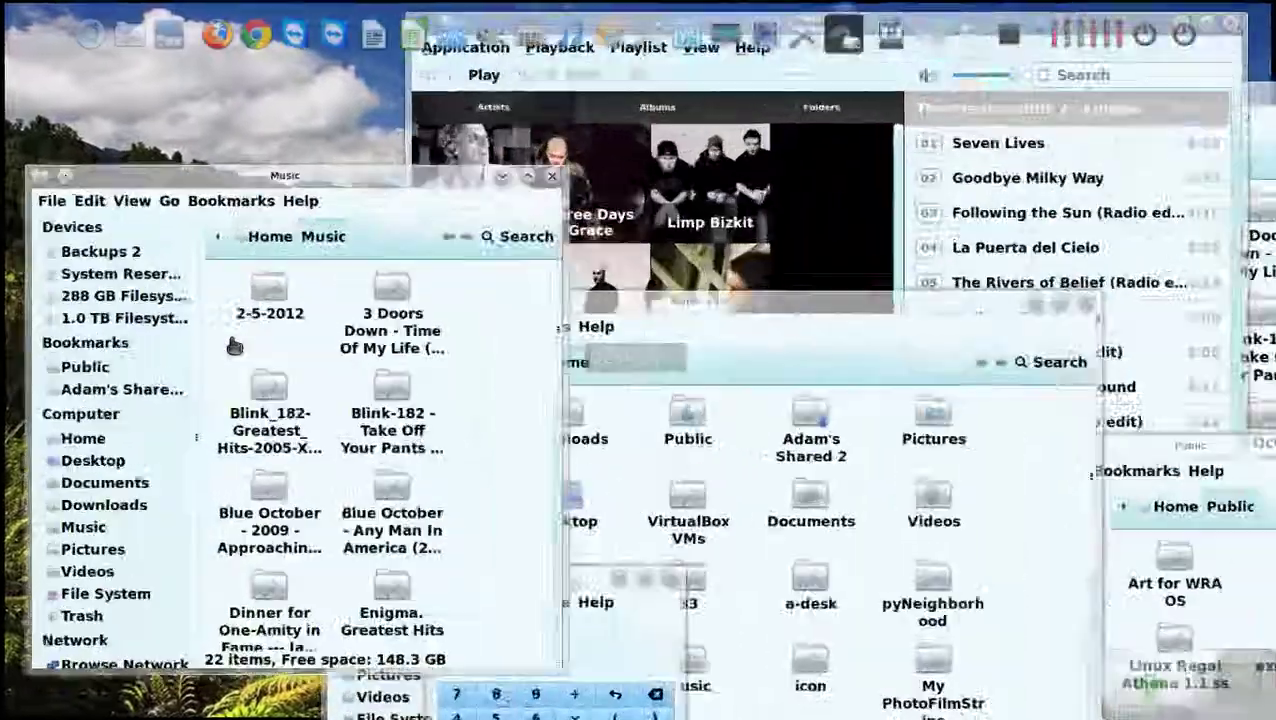
key(shift+alt+Up)
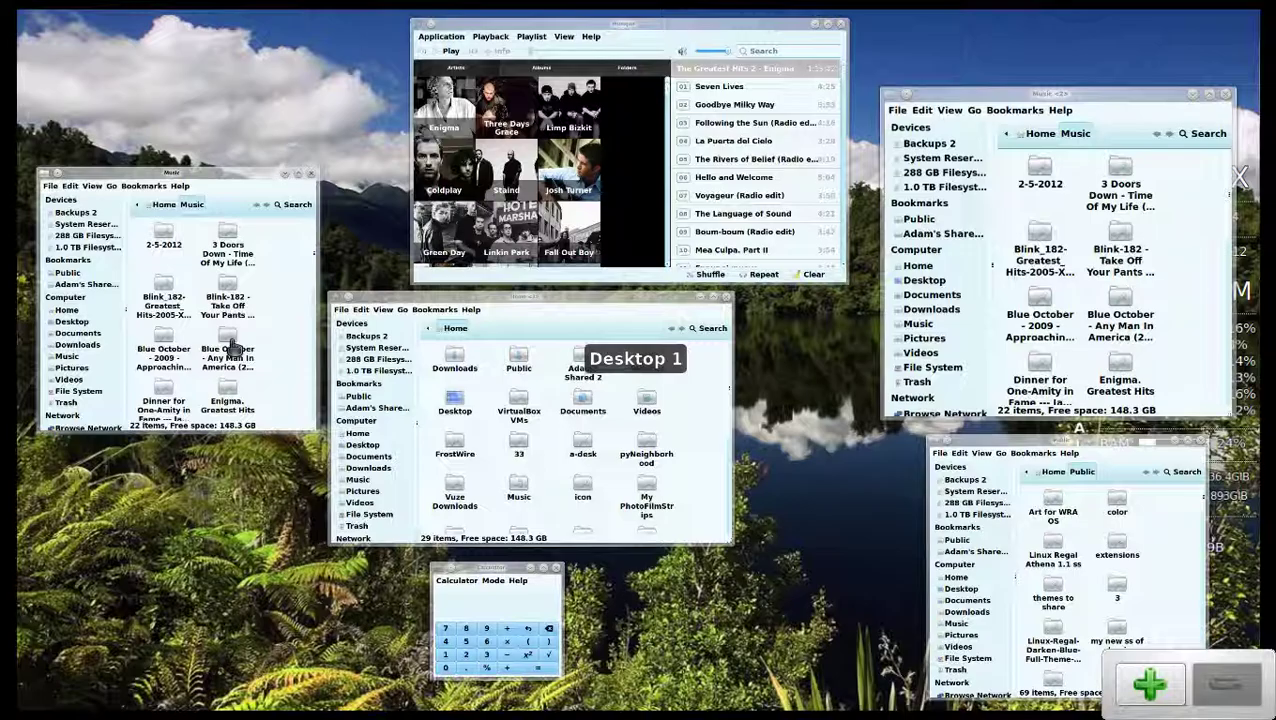
click(231, 345)
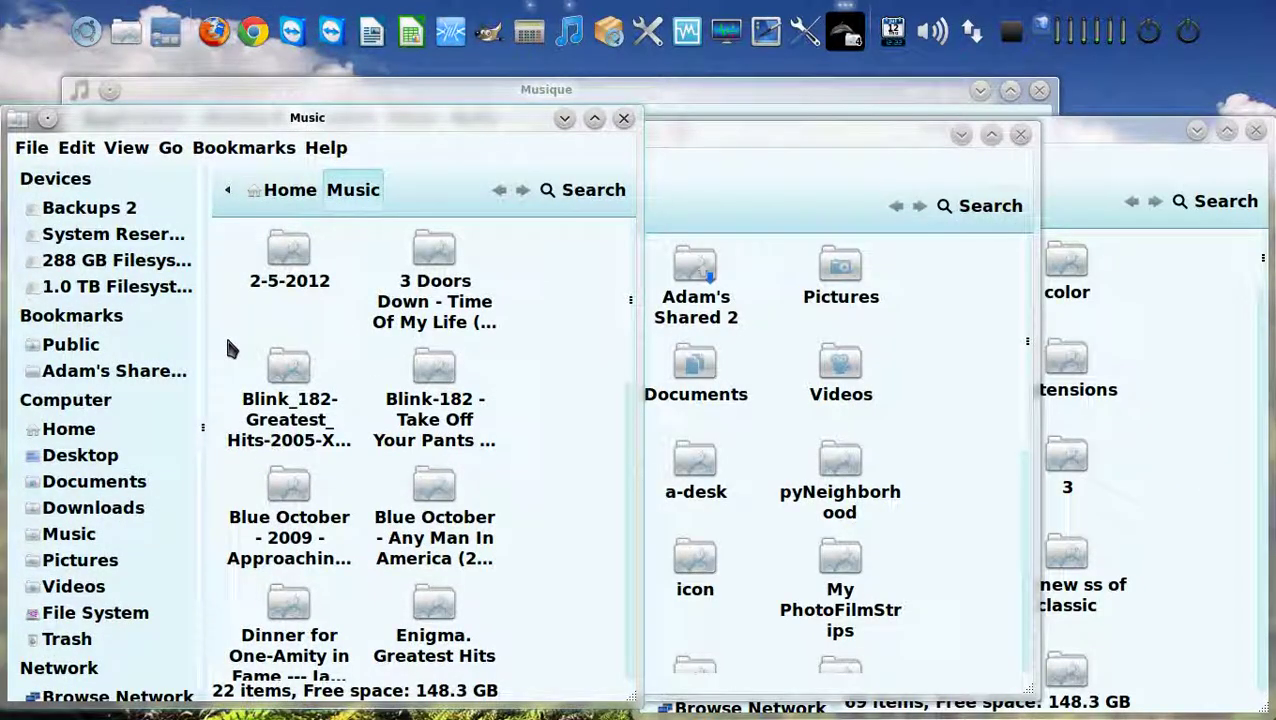
key(shift+alt+Up)
click(988, 184)
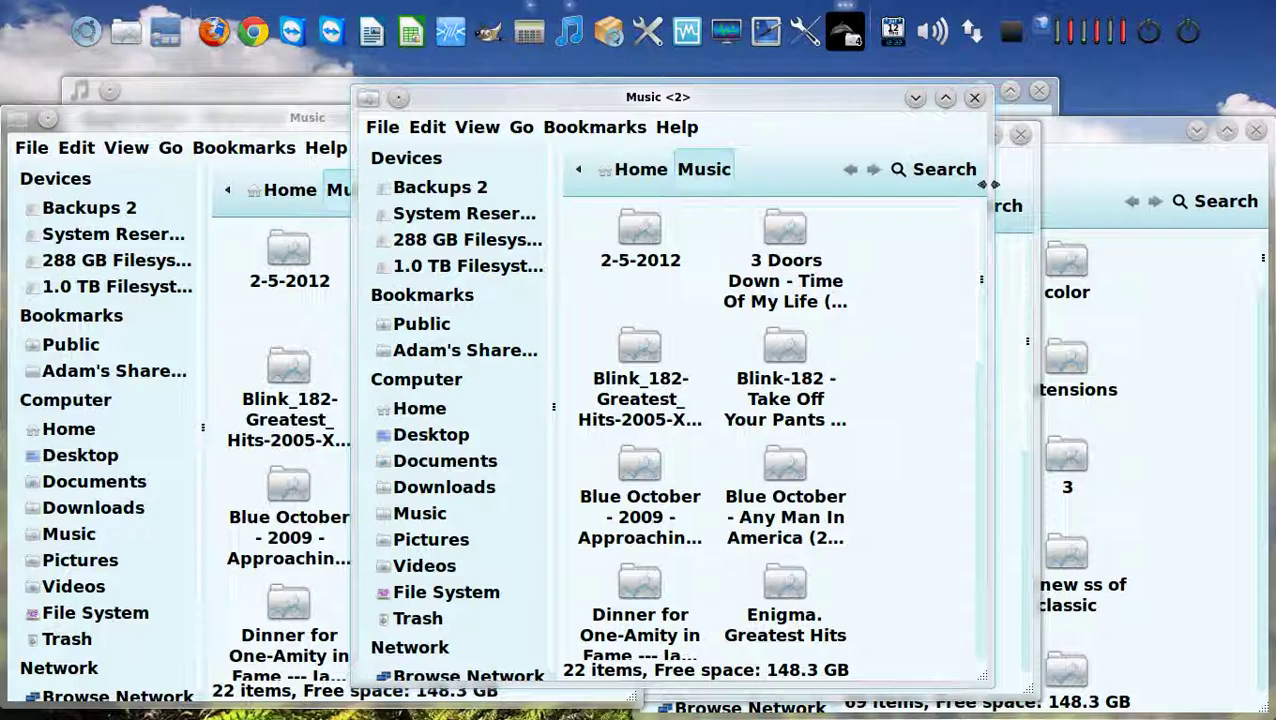
Close the second Music window, the Public and Home folder windows, and the Musique player.
click(975, 97)
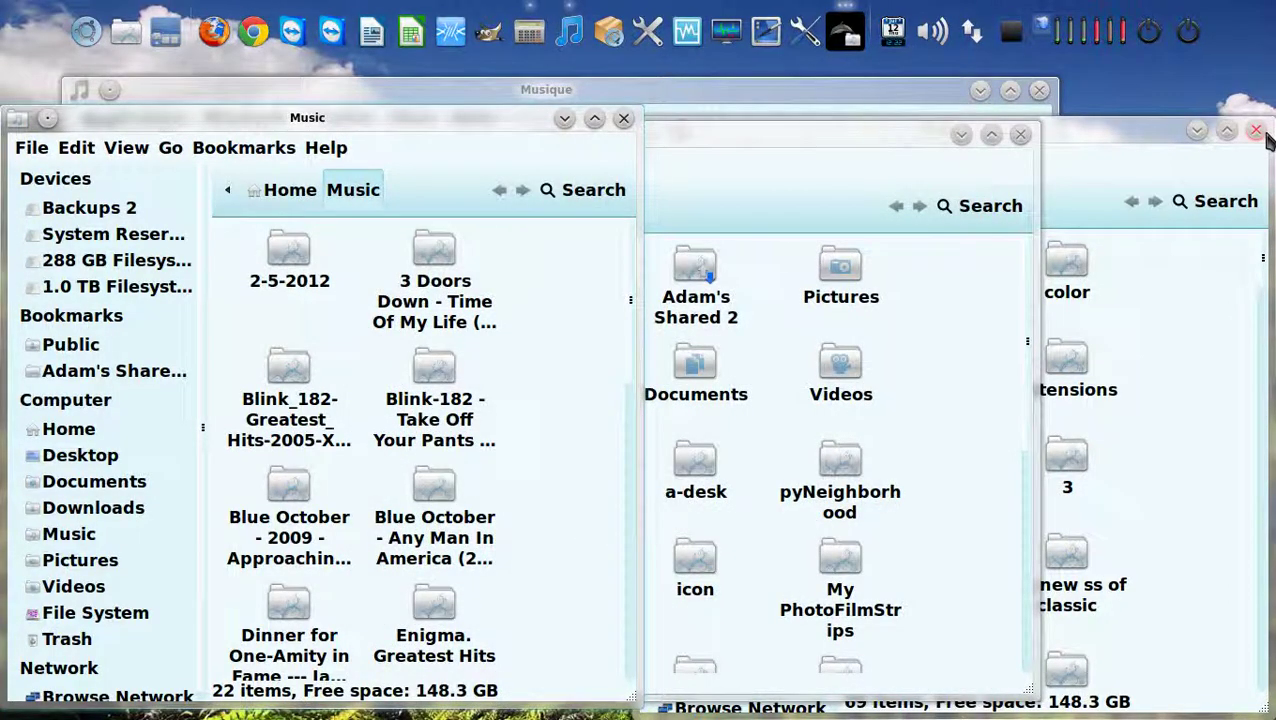
click(1256, 131)
click(1021, 135)
click(1041, 104)
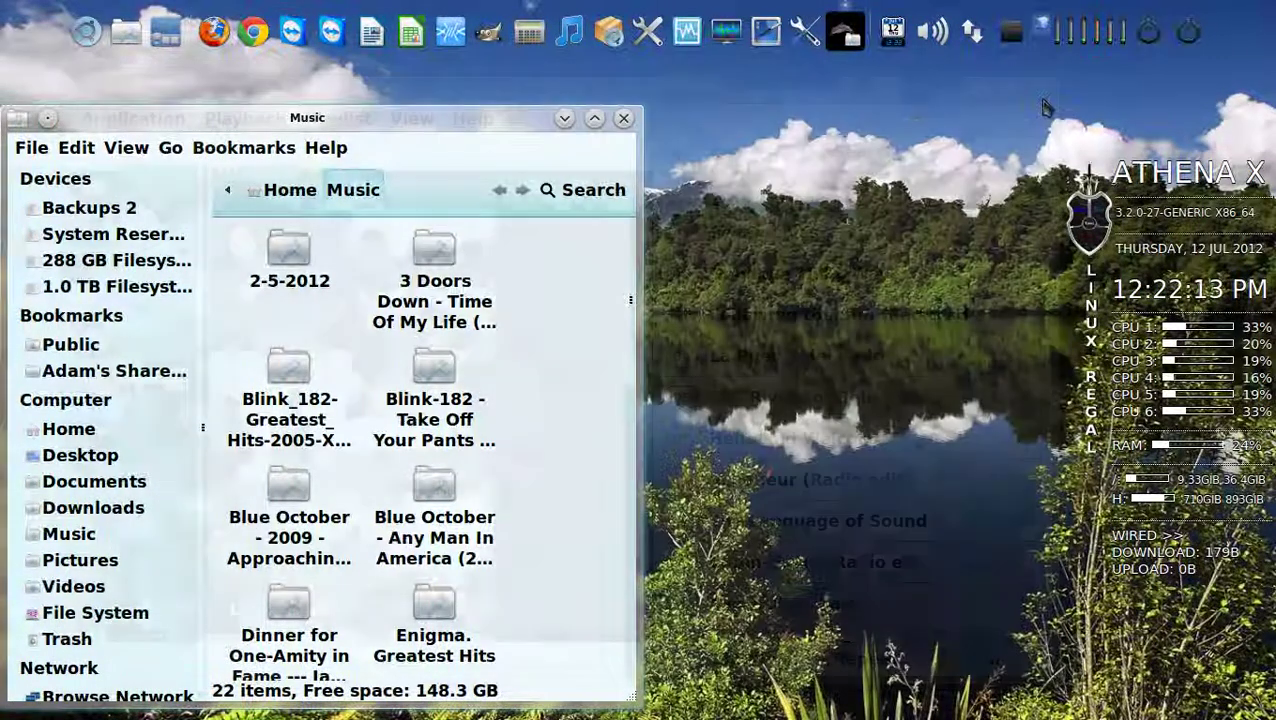
Close the Music window and calculator, then open and close the Change Desktop Background settings.
click(625, 118)
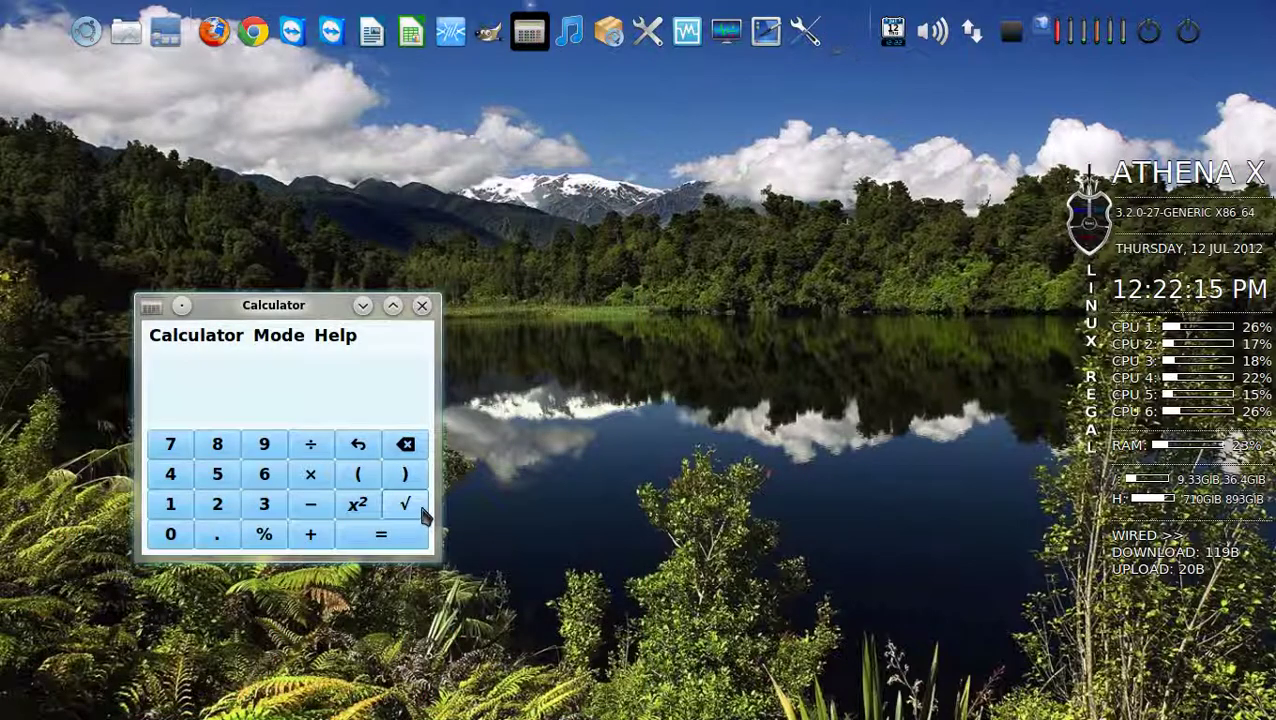
click(421, 302)
right_click(502, 332)
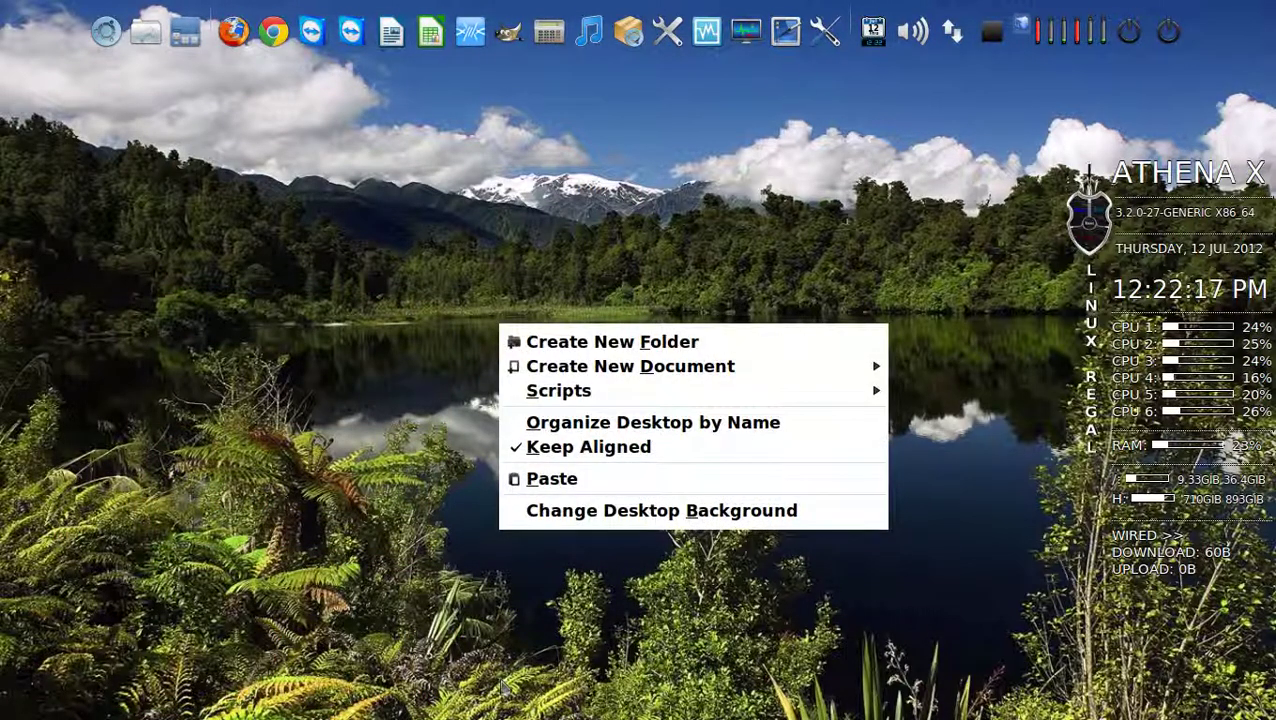
click(573, 512)
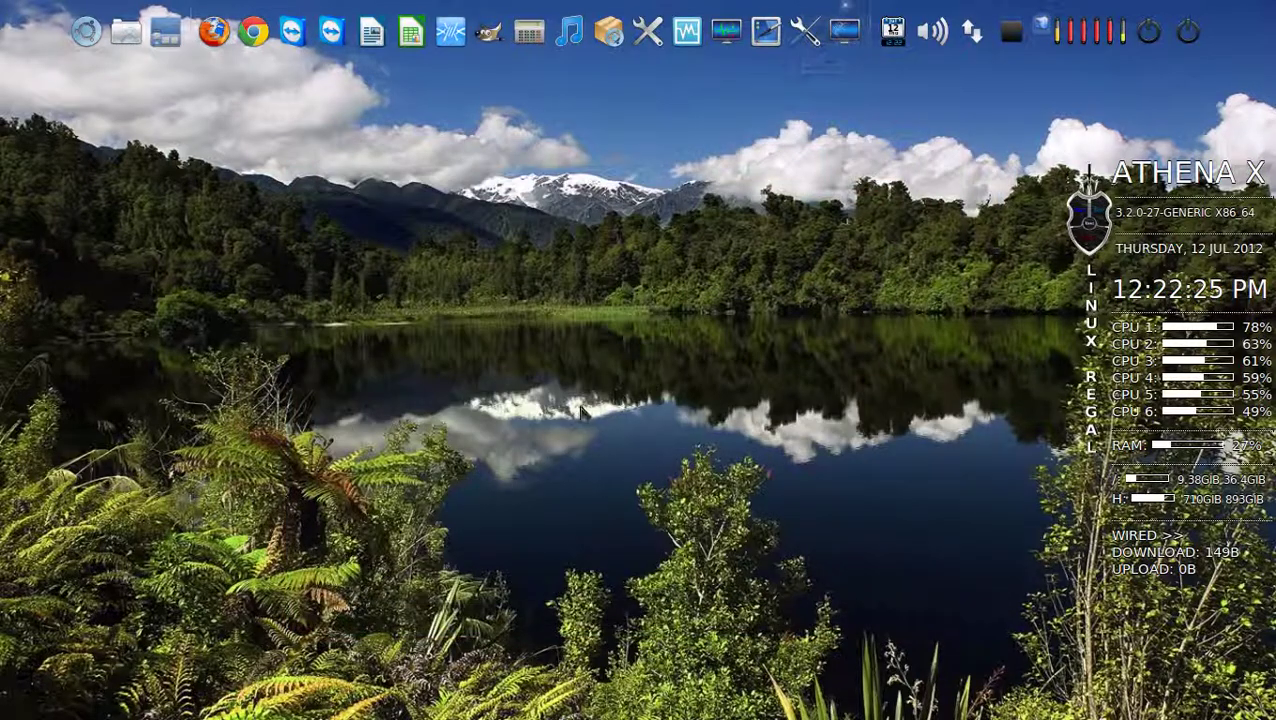
click(921, 157)
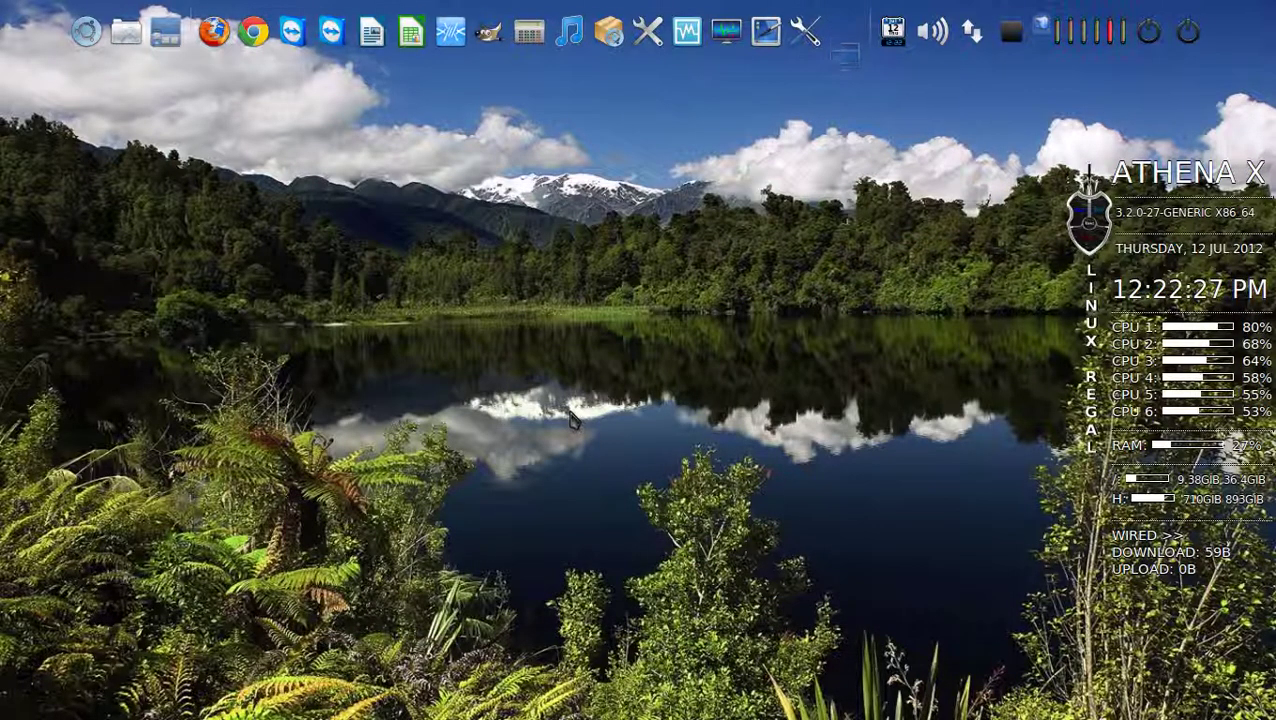